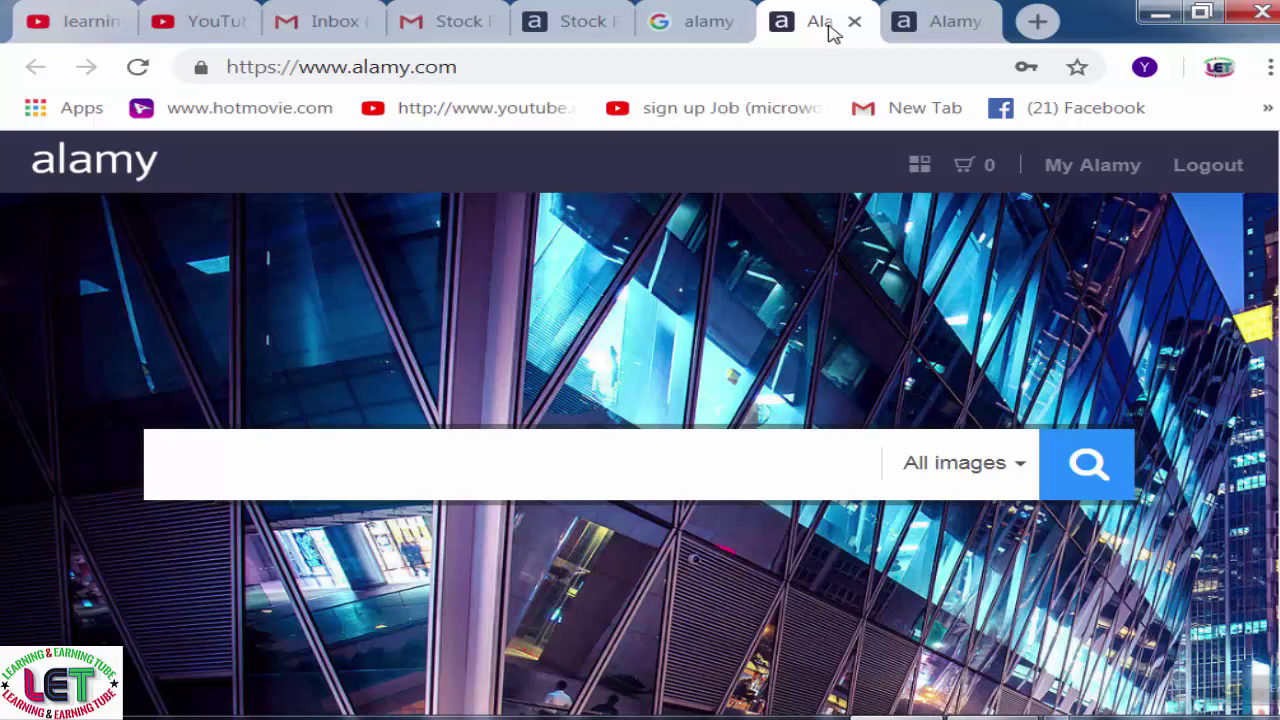
Open the "Alamy – Stock Photos, Stock Images & Vectors" result of the alamy Google search in a new tab and switch to it
click(689, 24)
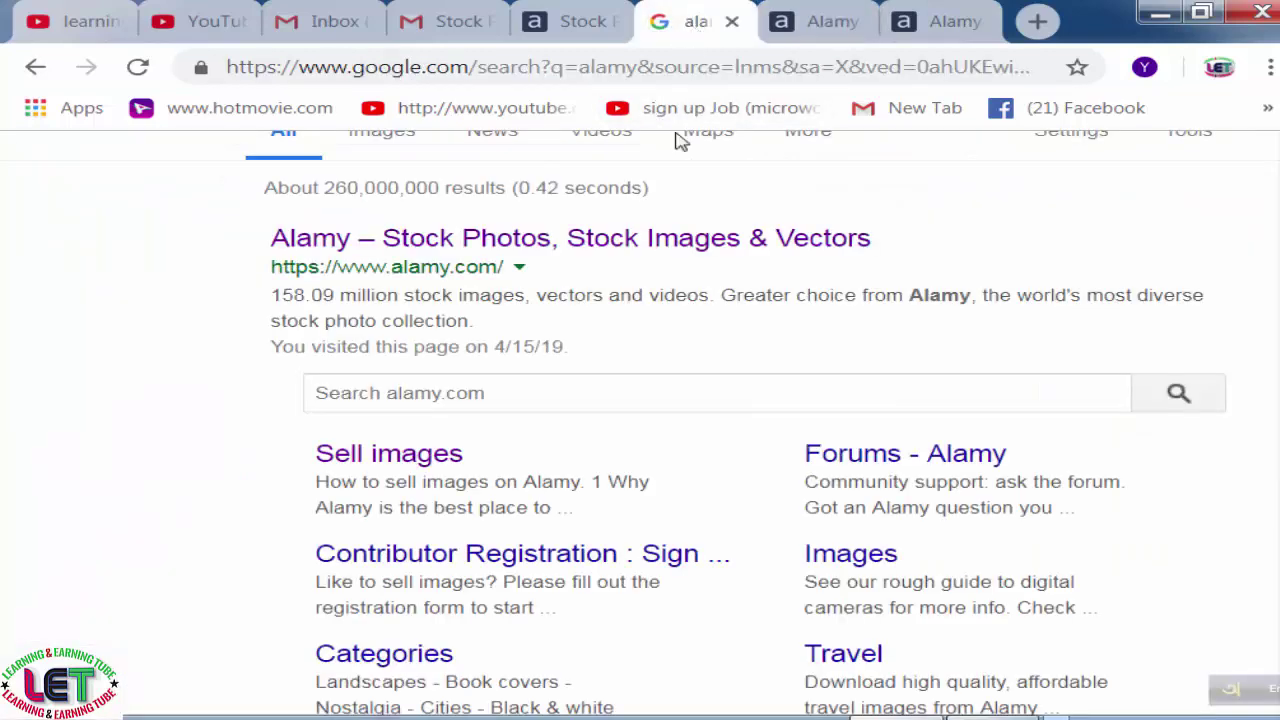
scroll(570, 208, up, 2)
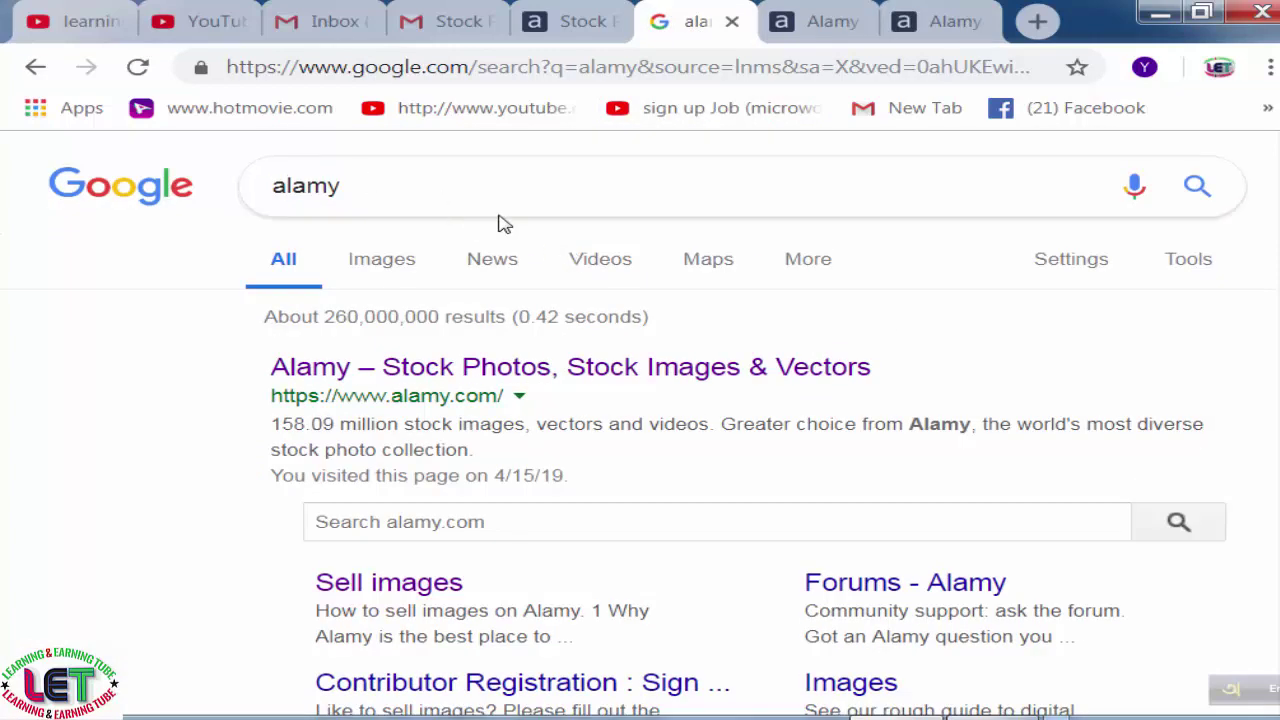
scroll(538, 193, down, 2)
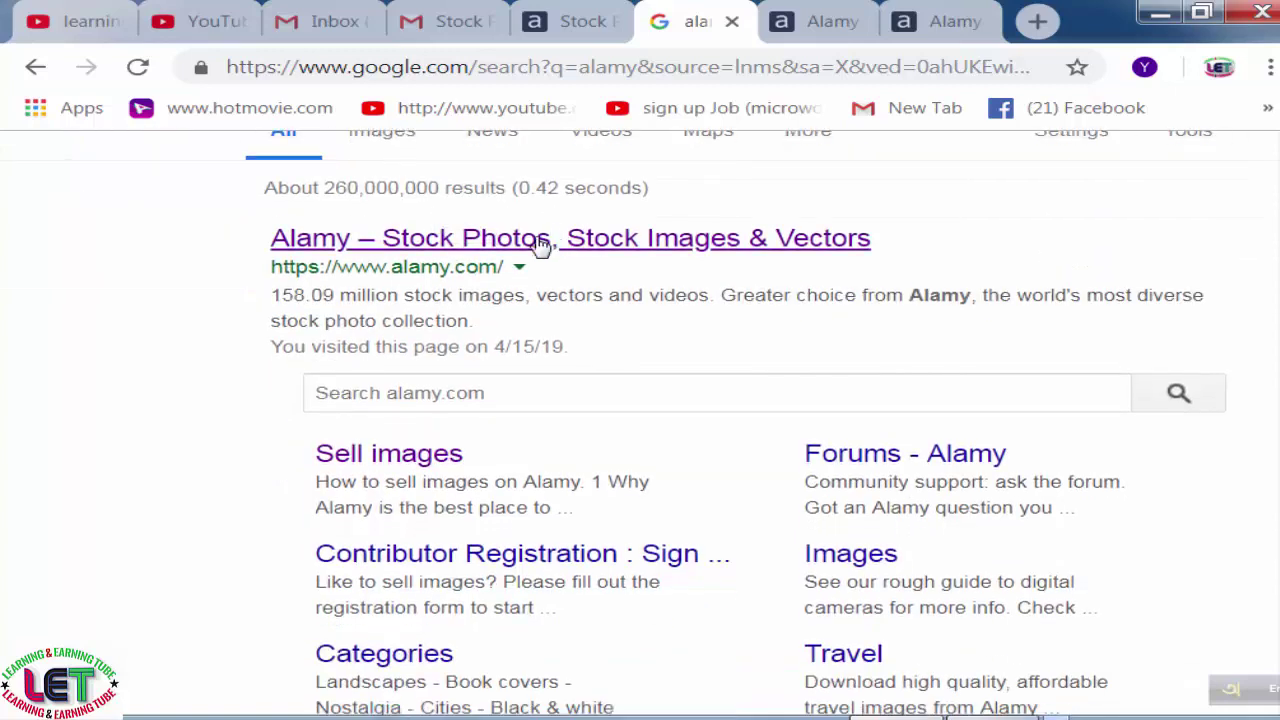
right_click(492, 245)
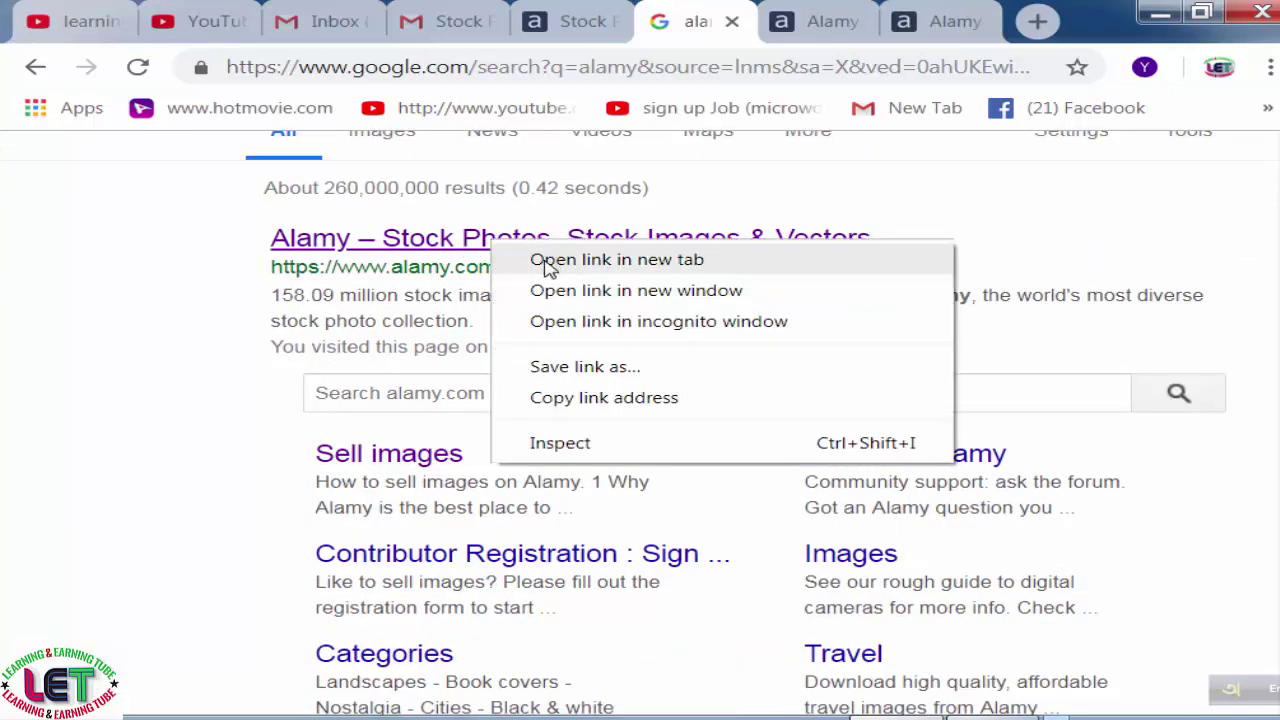
click(617, 260)
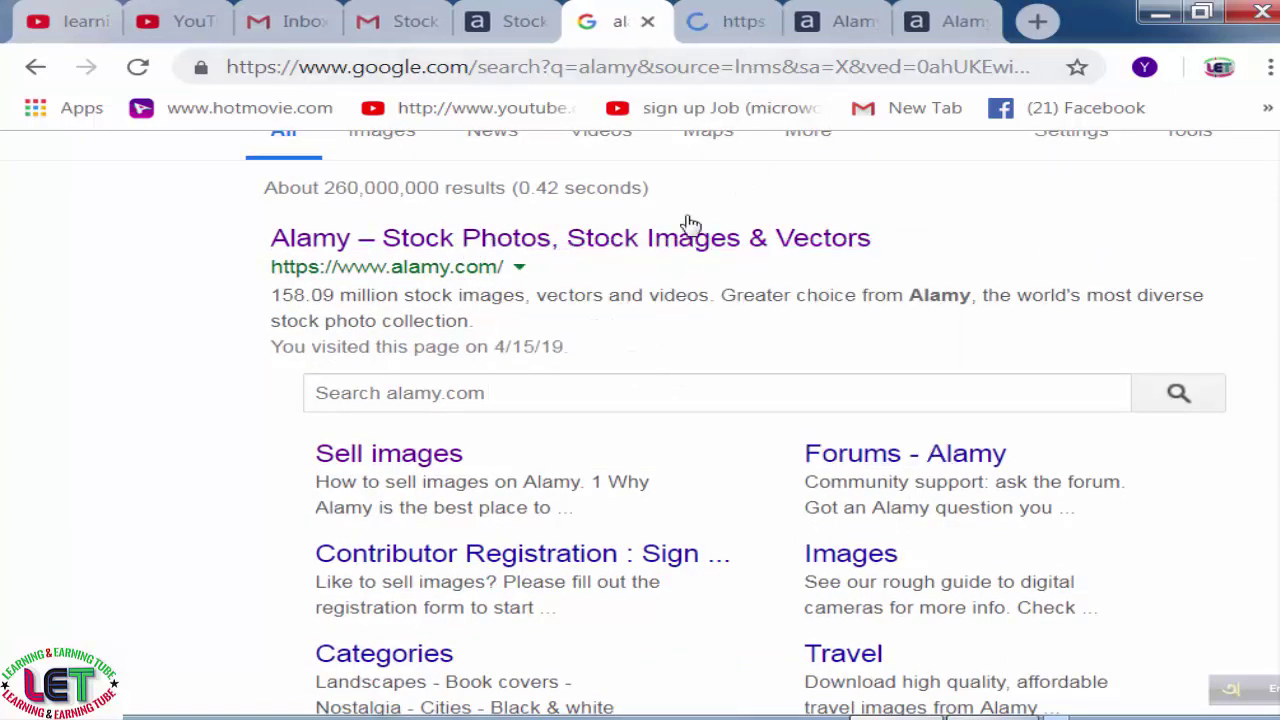
click(730, 32)
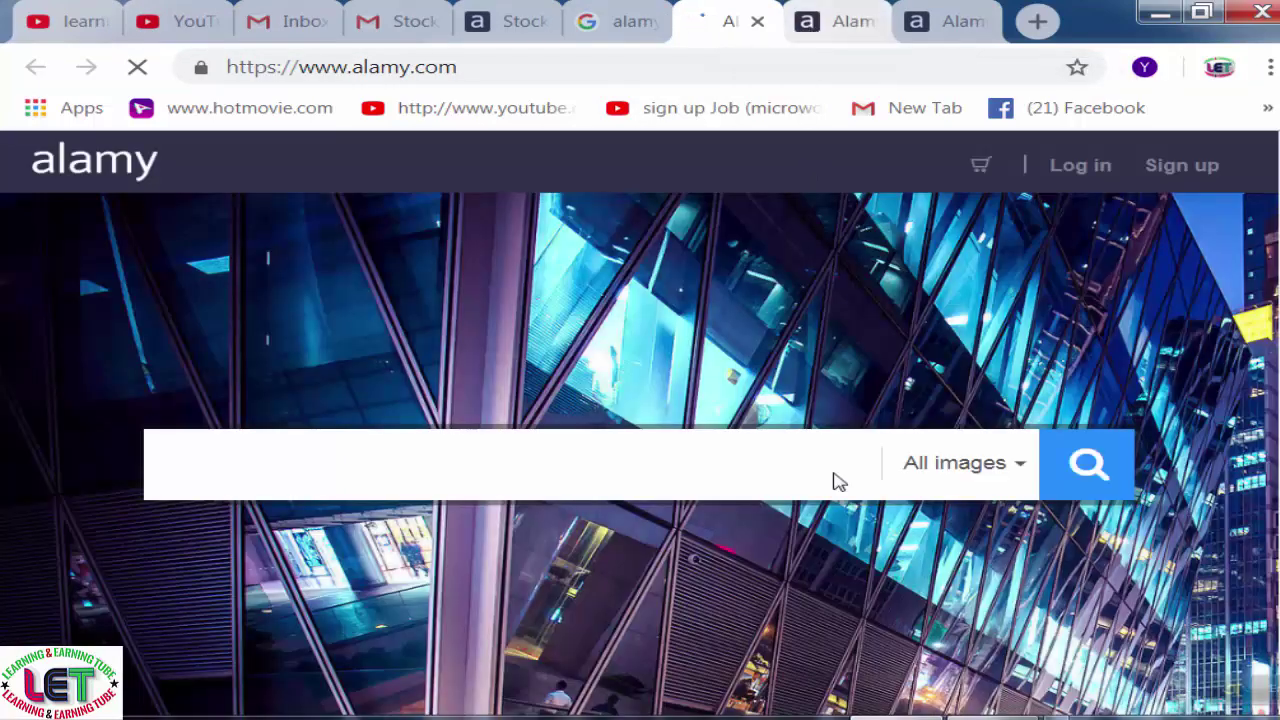
Look over the Alamy homepage, including its introduction and the image category previews
click(657, 474)
scroll(657, 474, down, 5)
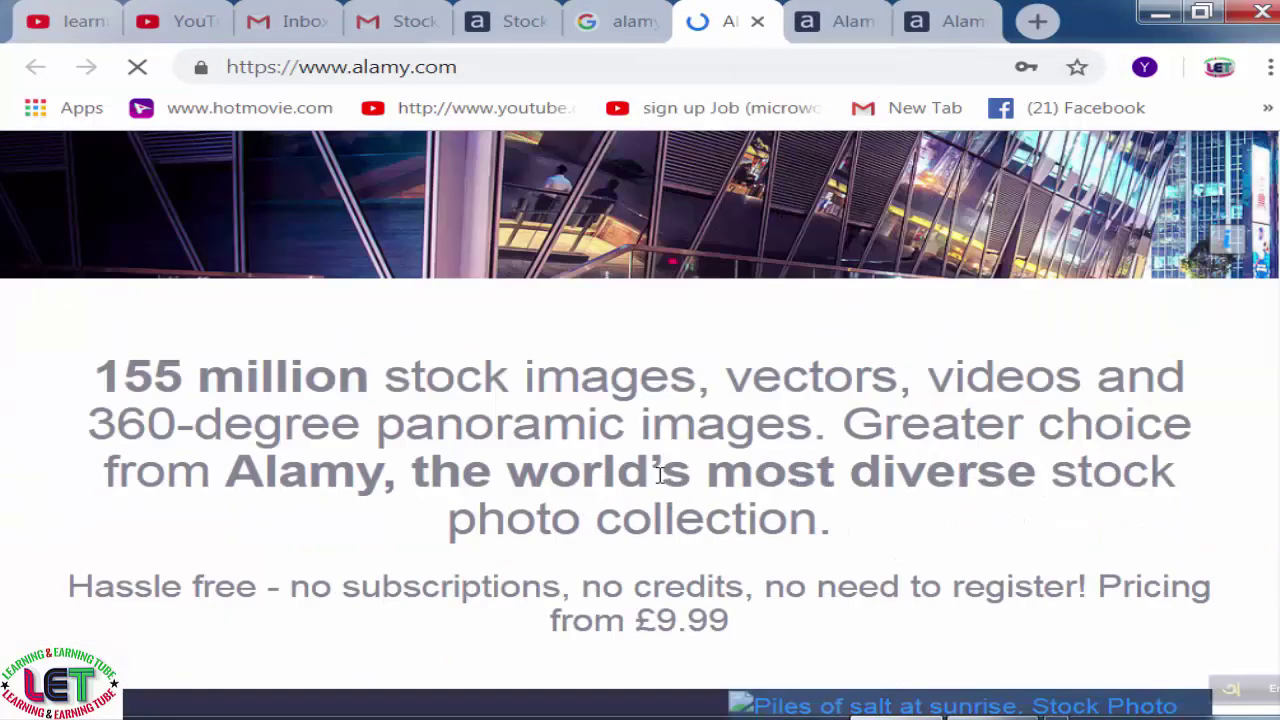
scroll(660, 480, down, 10)
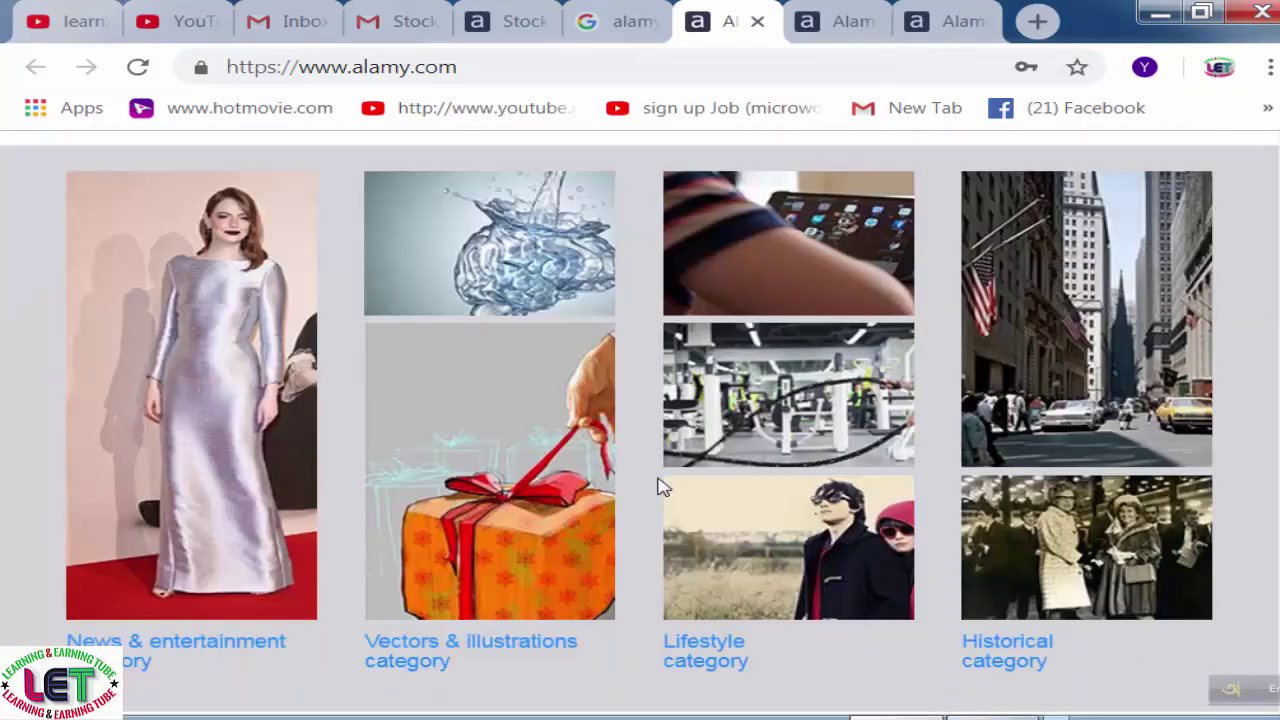
scroll(660, 485, up, 15)
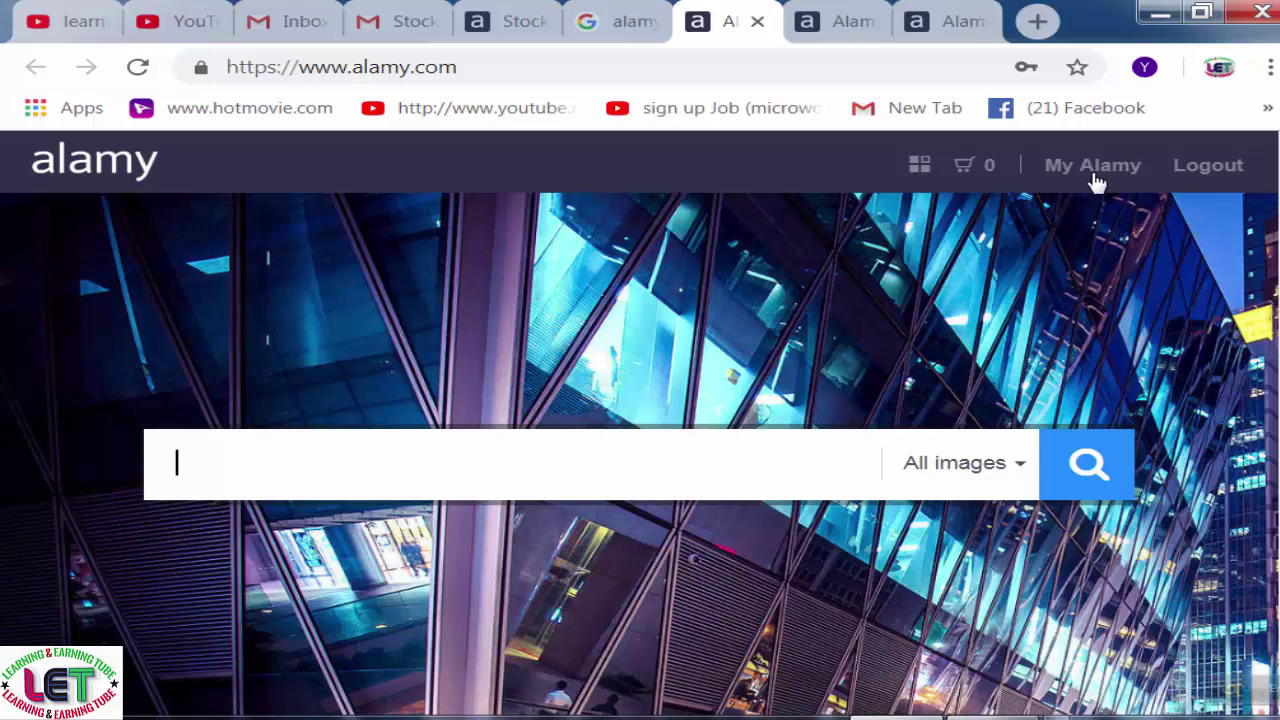
Open the My Alamy dashboard and review its sales overview, tools and the collapsed sections below them
mouse_move(1095, 178)
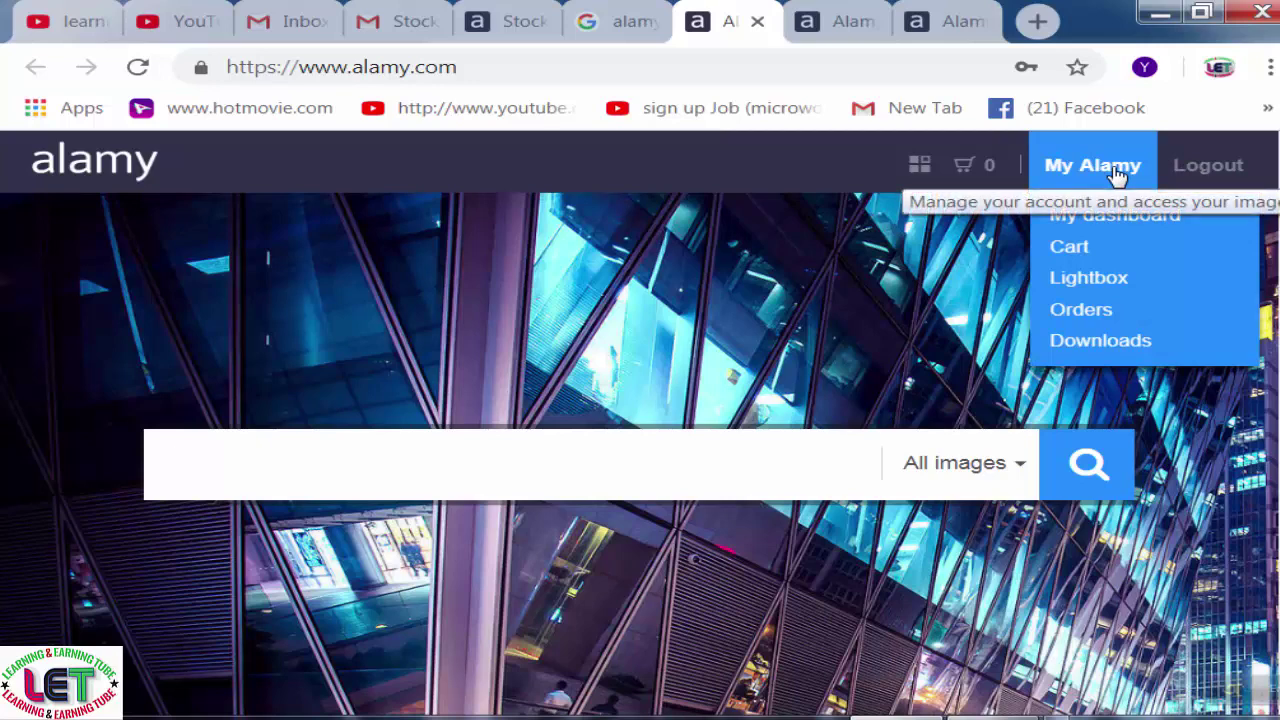
click(1046, 213)
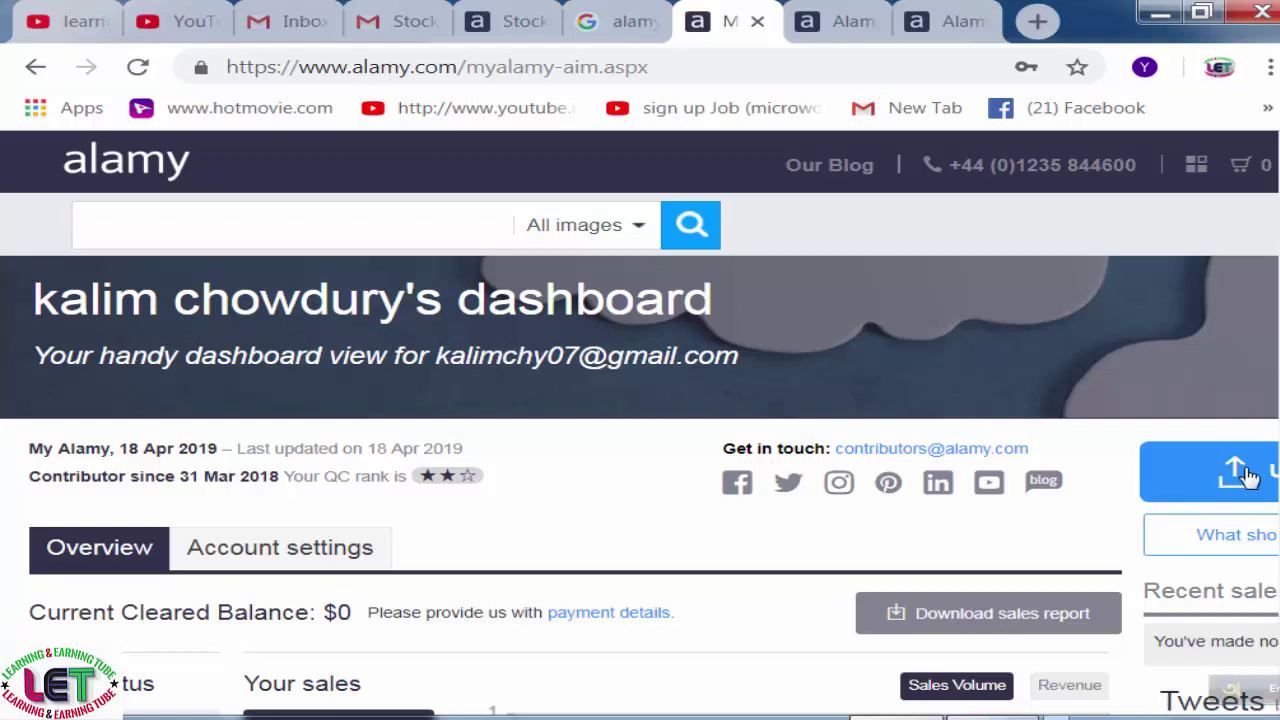
scroll(770, 440, down, 3)
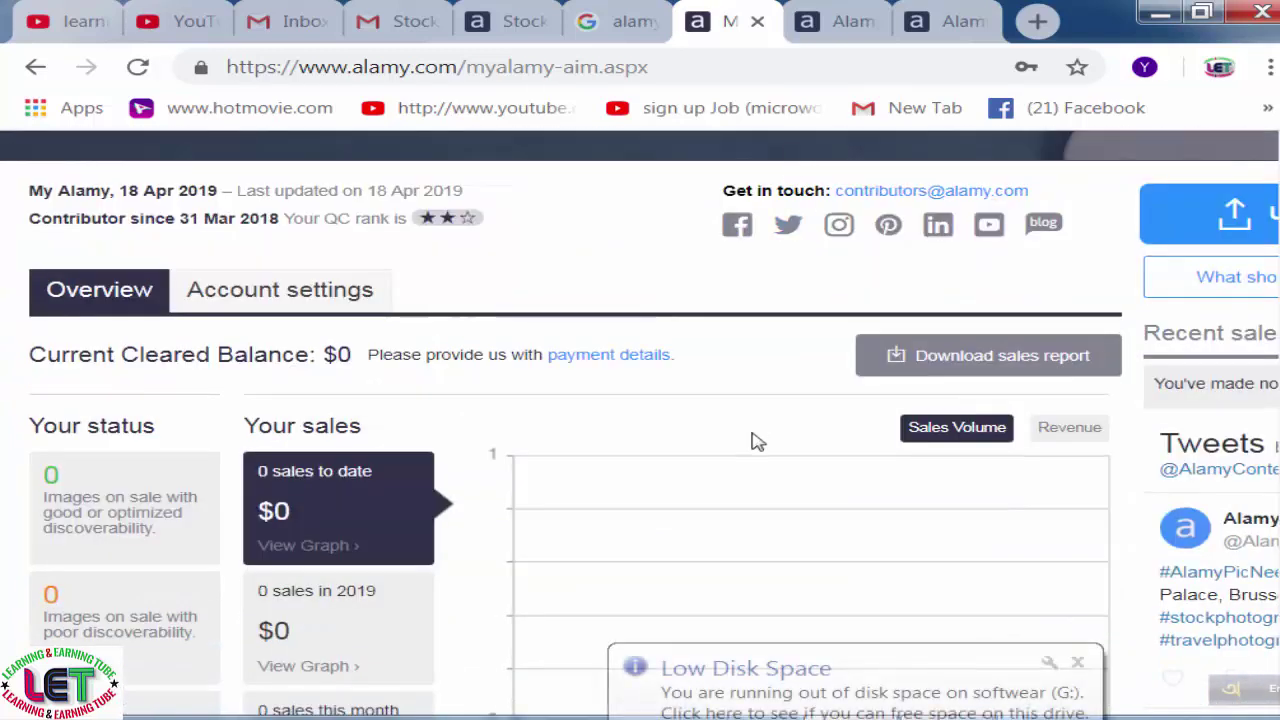
scroll(757, 437, down, 2)
scroll(757, 443, down, 5)
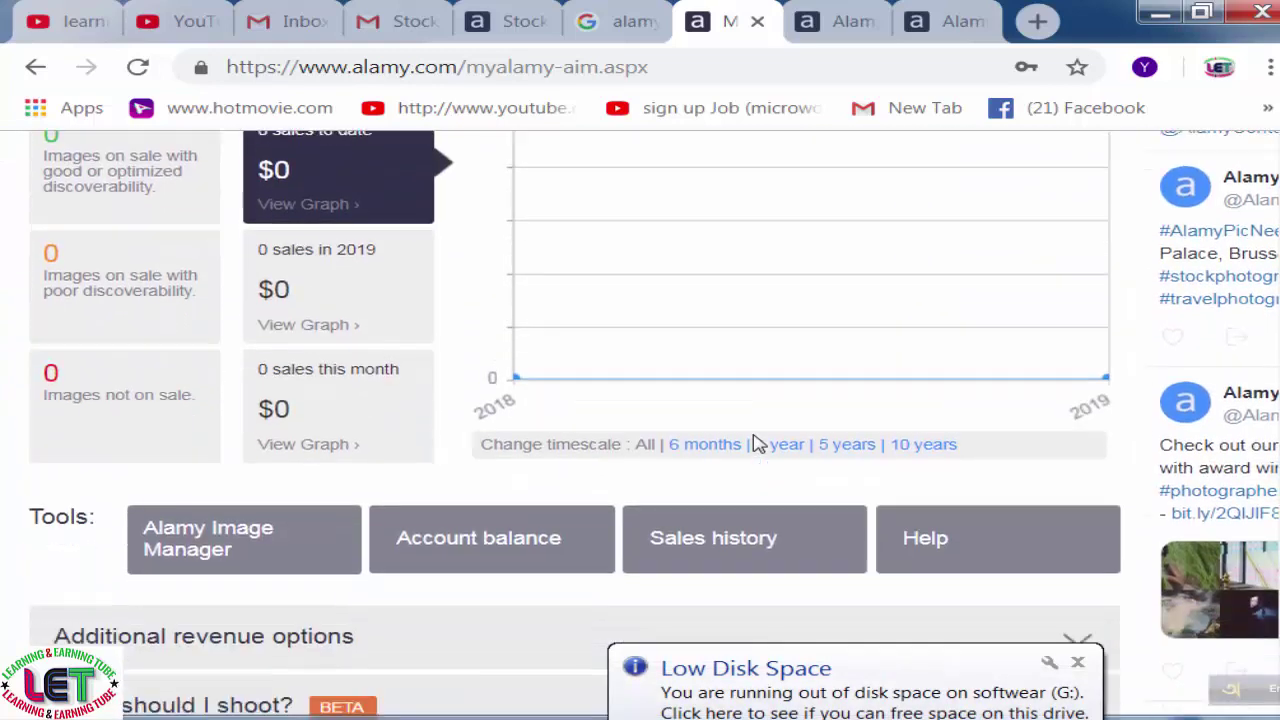
scroll(757, 443, down, 2)
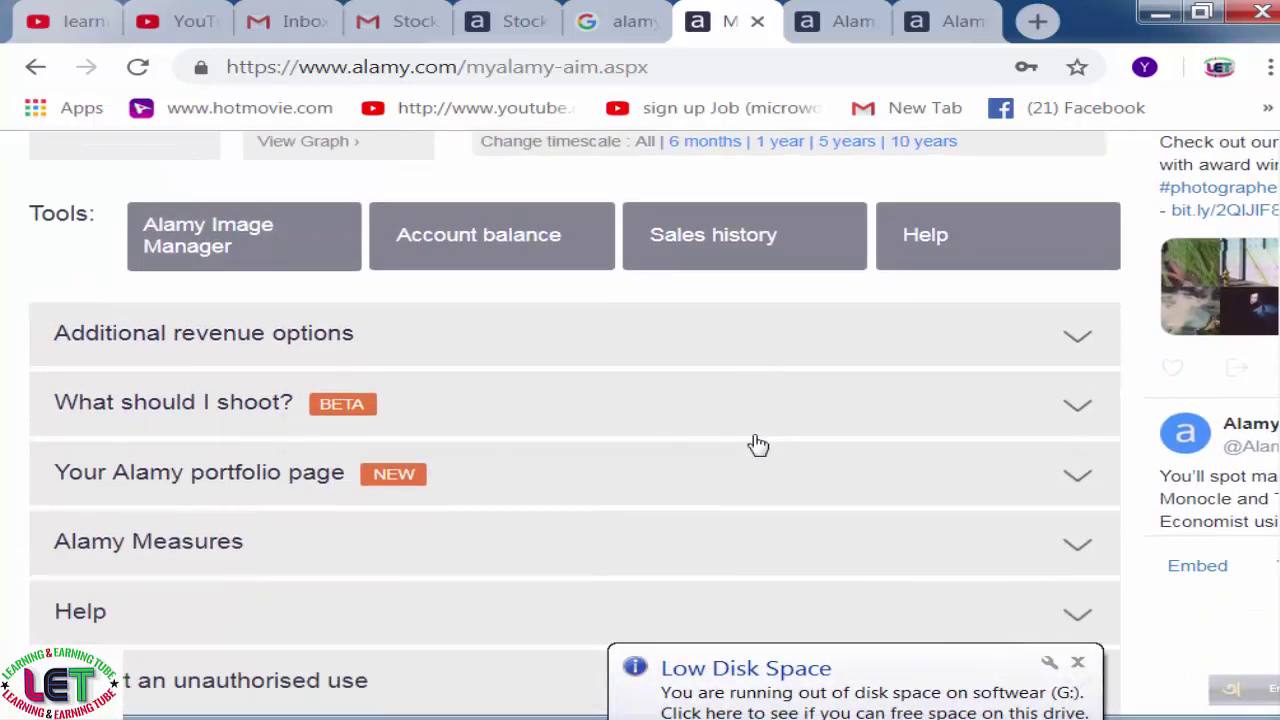
scroll(757, 443, down, 2)
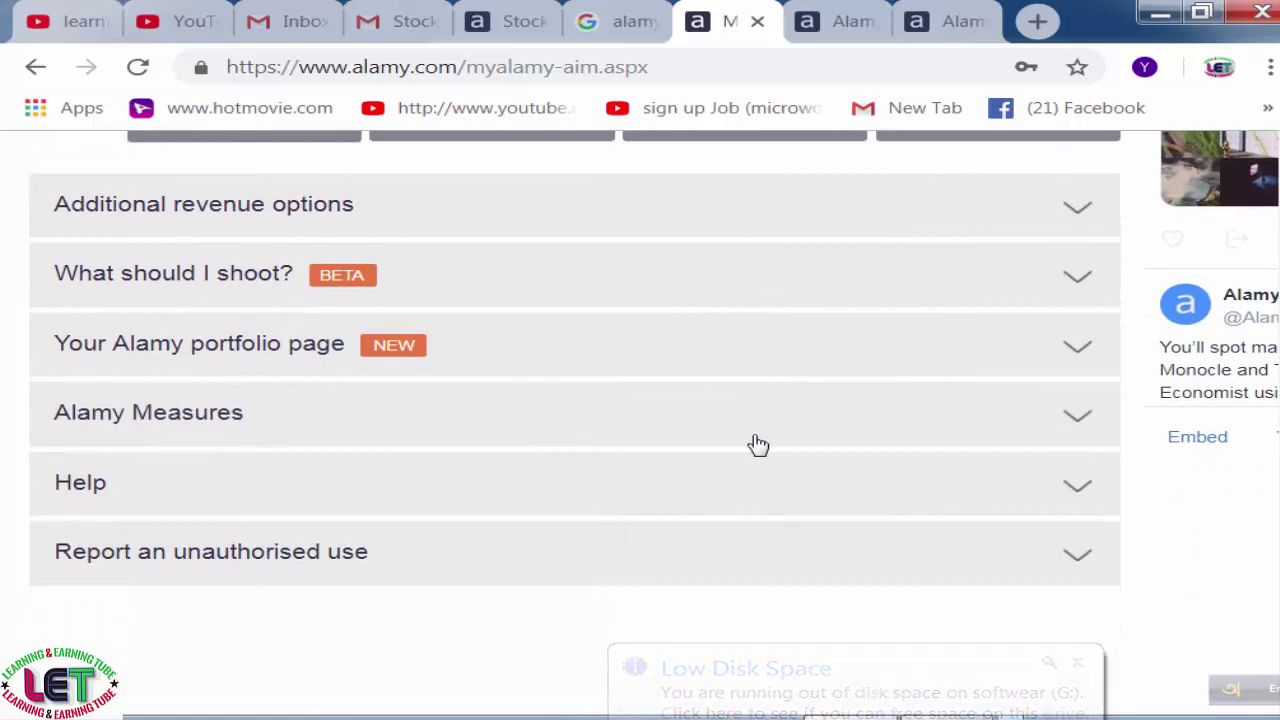
scroll(757, 443, up, 2)
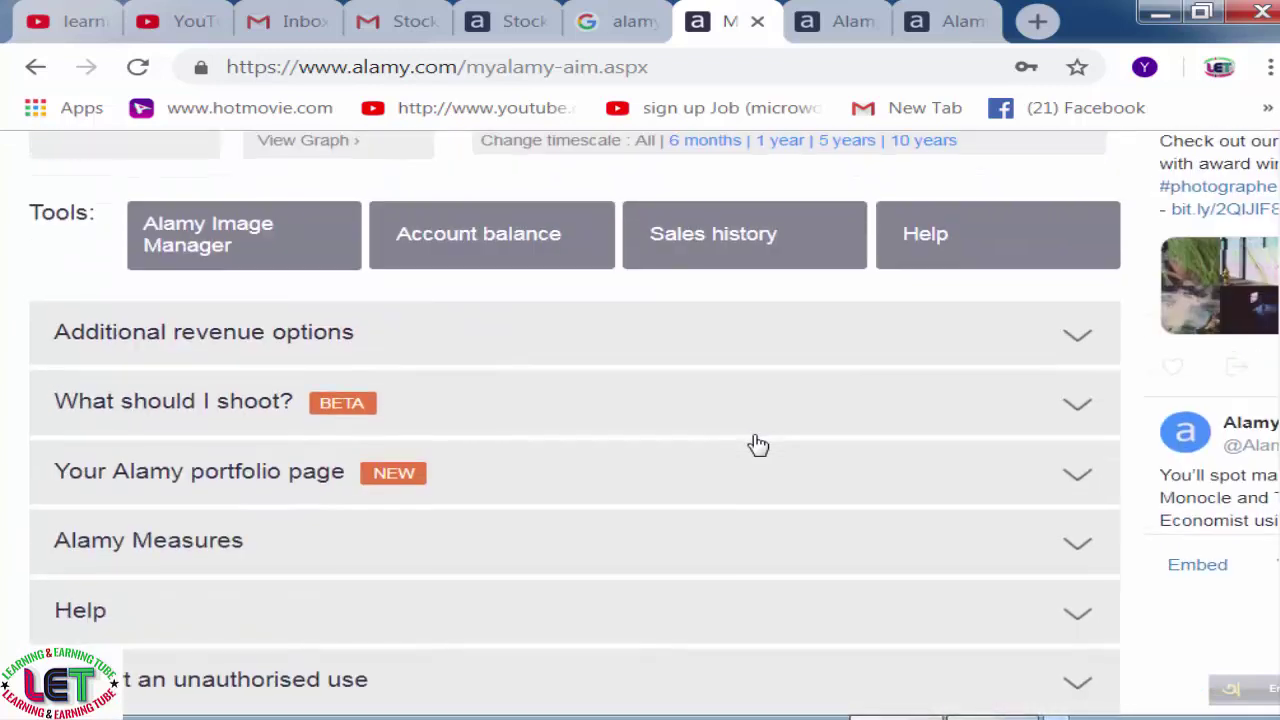
Open the account balance report from the dashboard tools and review its balance lines, payment details entry and transaction summary
click(452, 249)
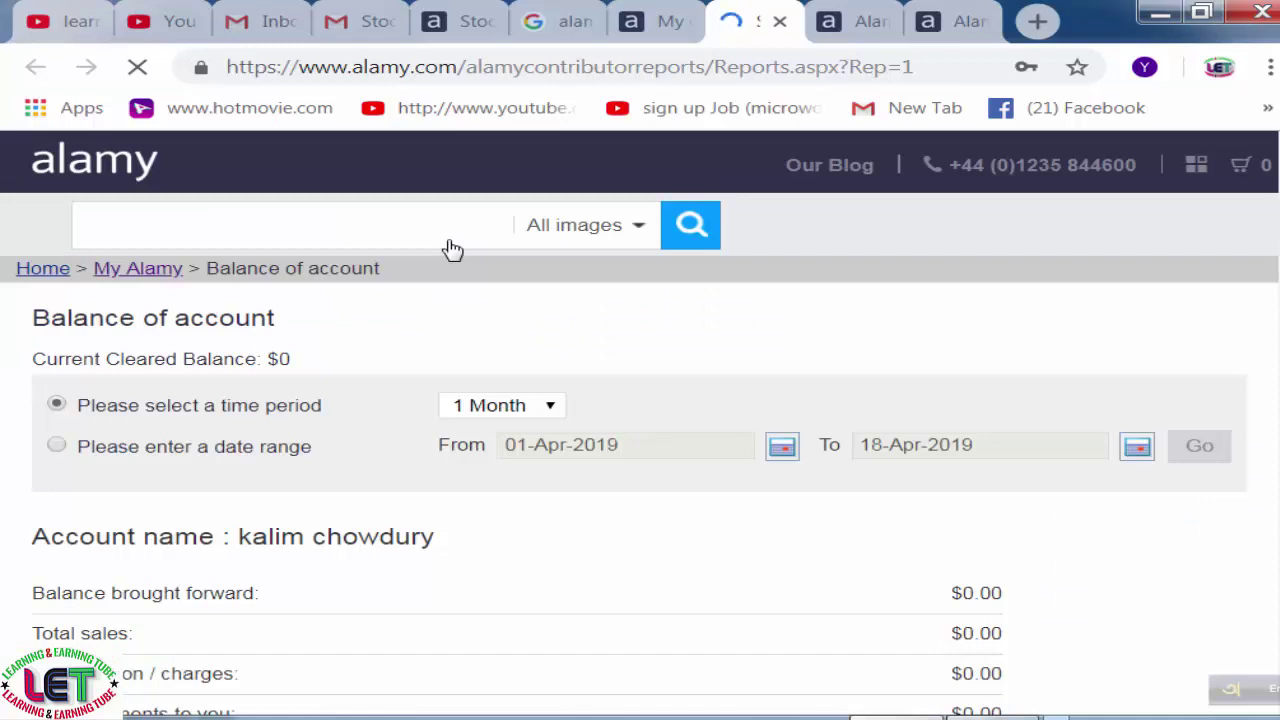
scroll(711, 503, down, 1)
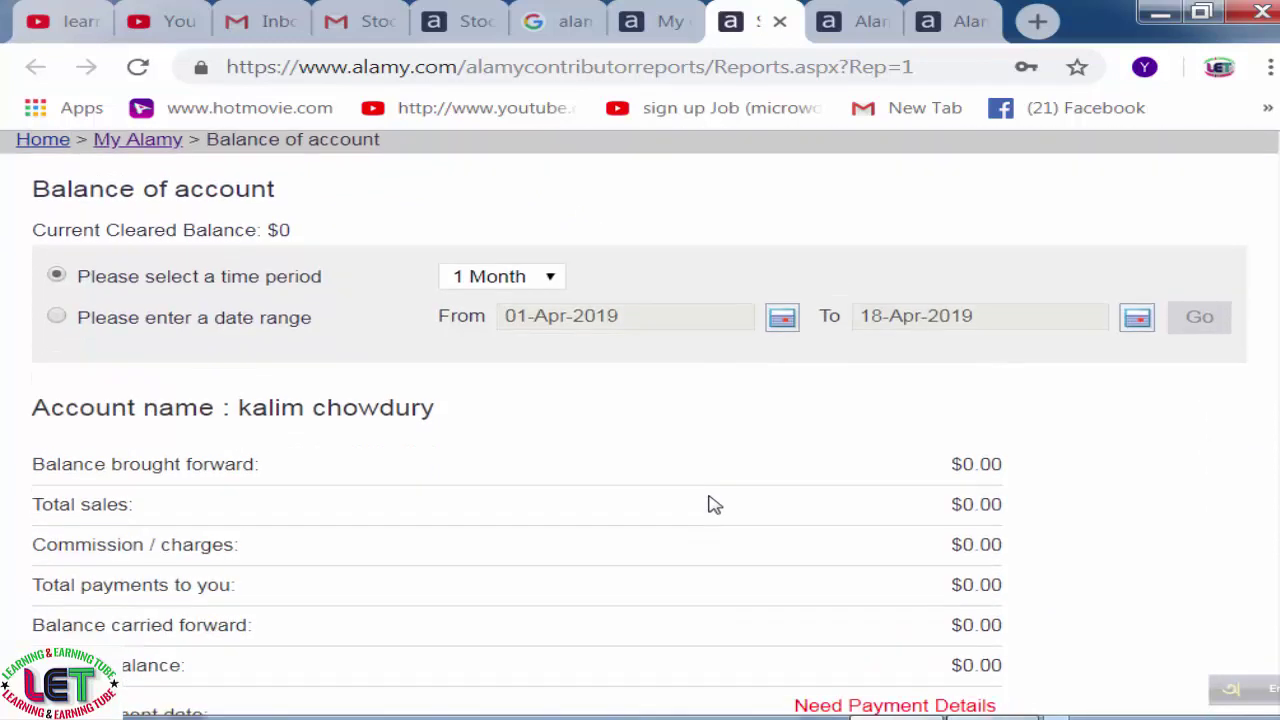
scroll(711, 503, down, 1)
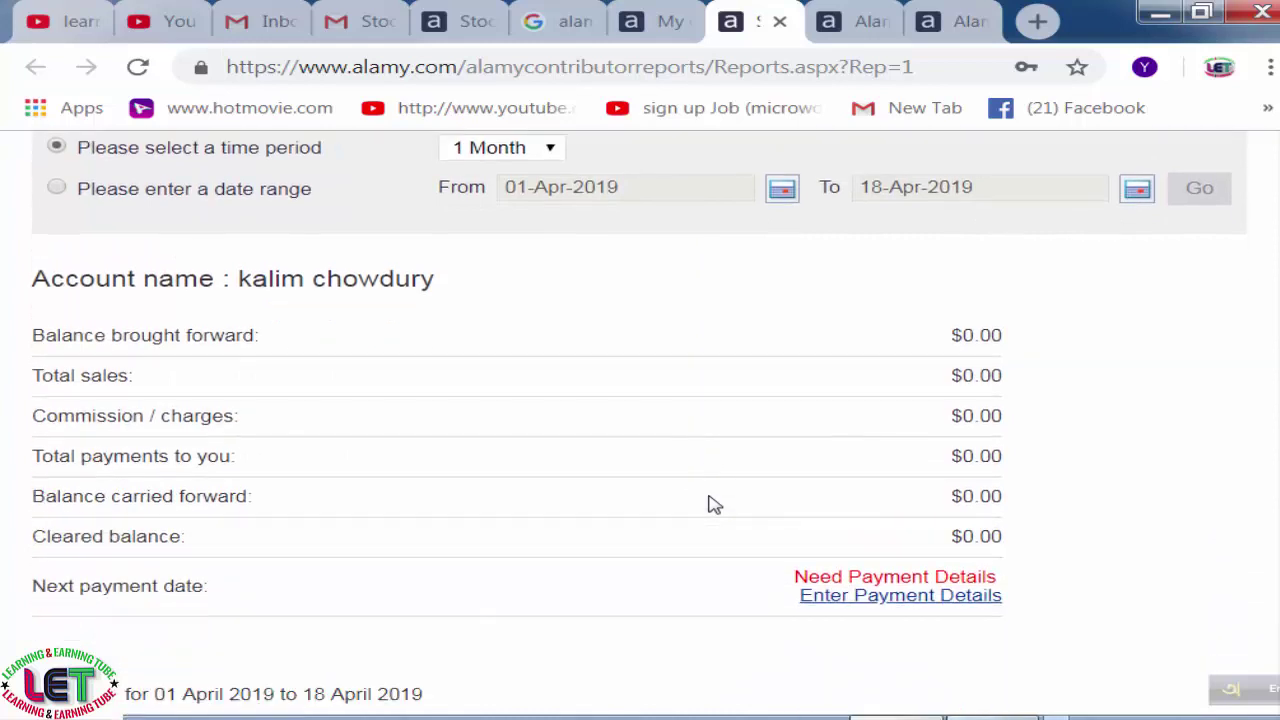
scroll(711, 503, down, 1)
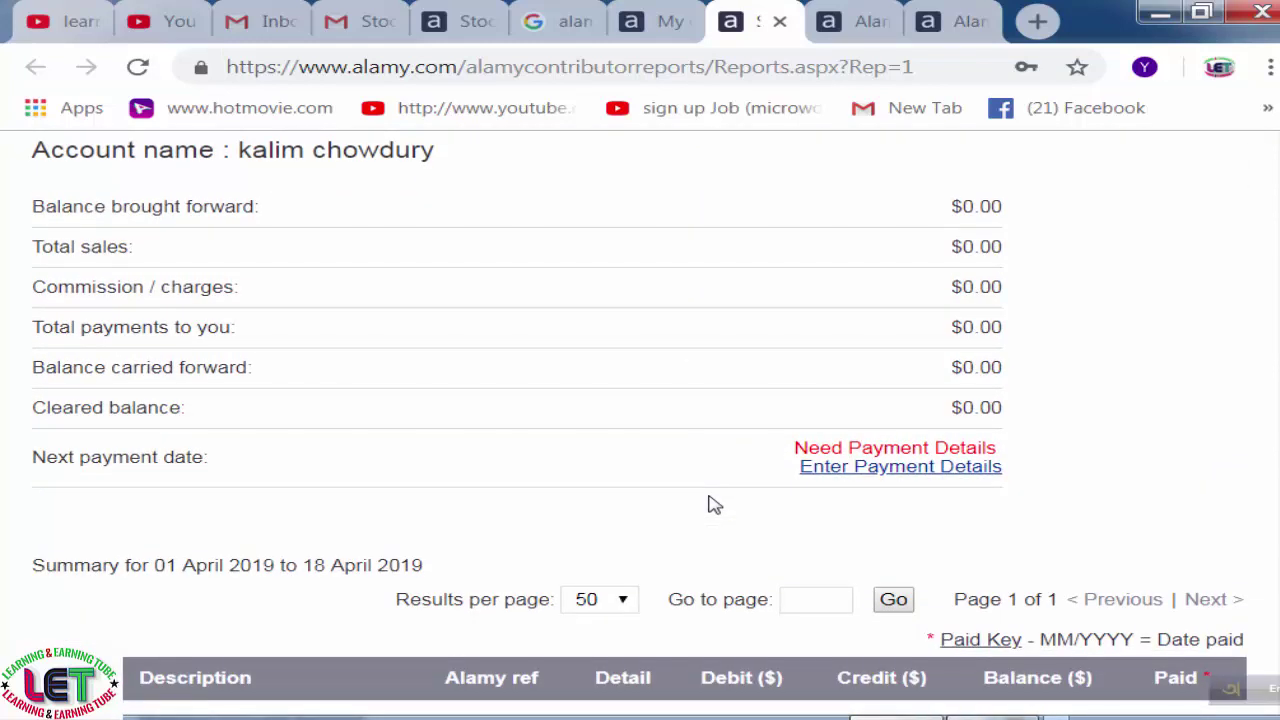
scroll(690, 500, down, 2)
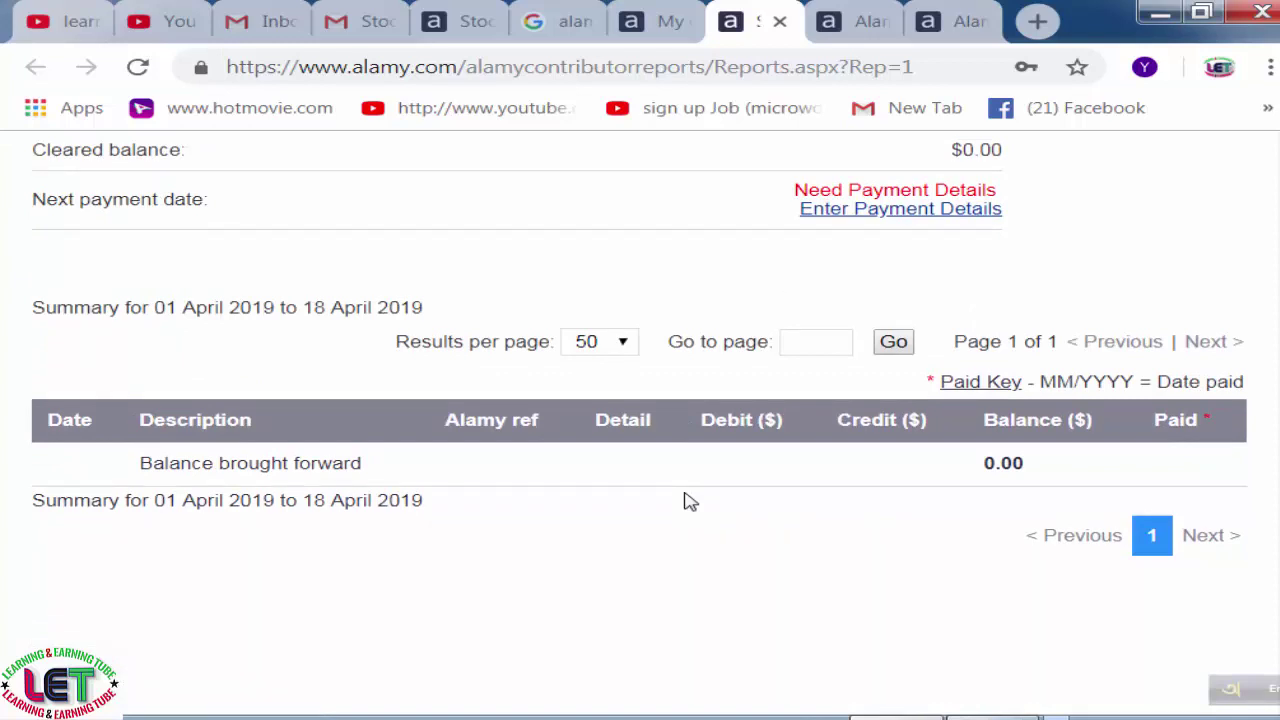
scroll(690, 500, up, 1)
scroll(763, 426, up, 2)
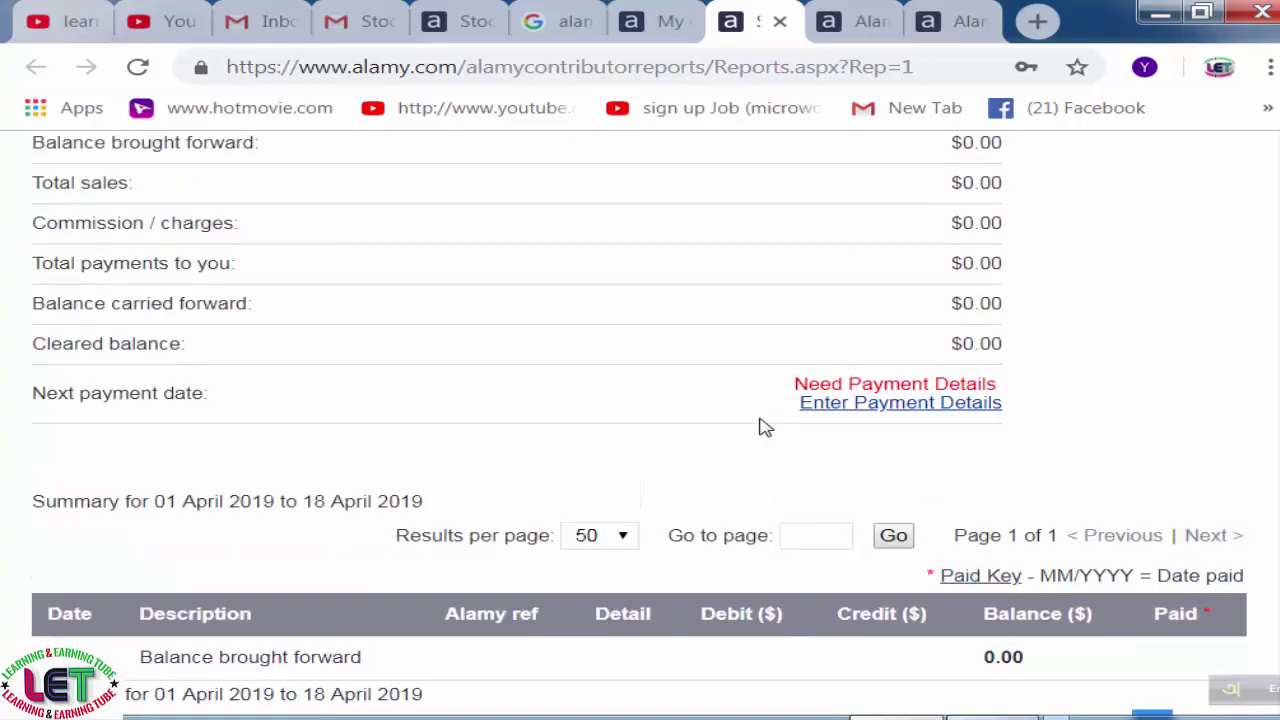
scroll(760, 427, up, 2)
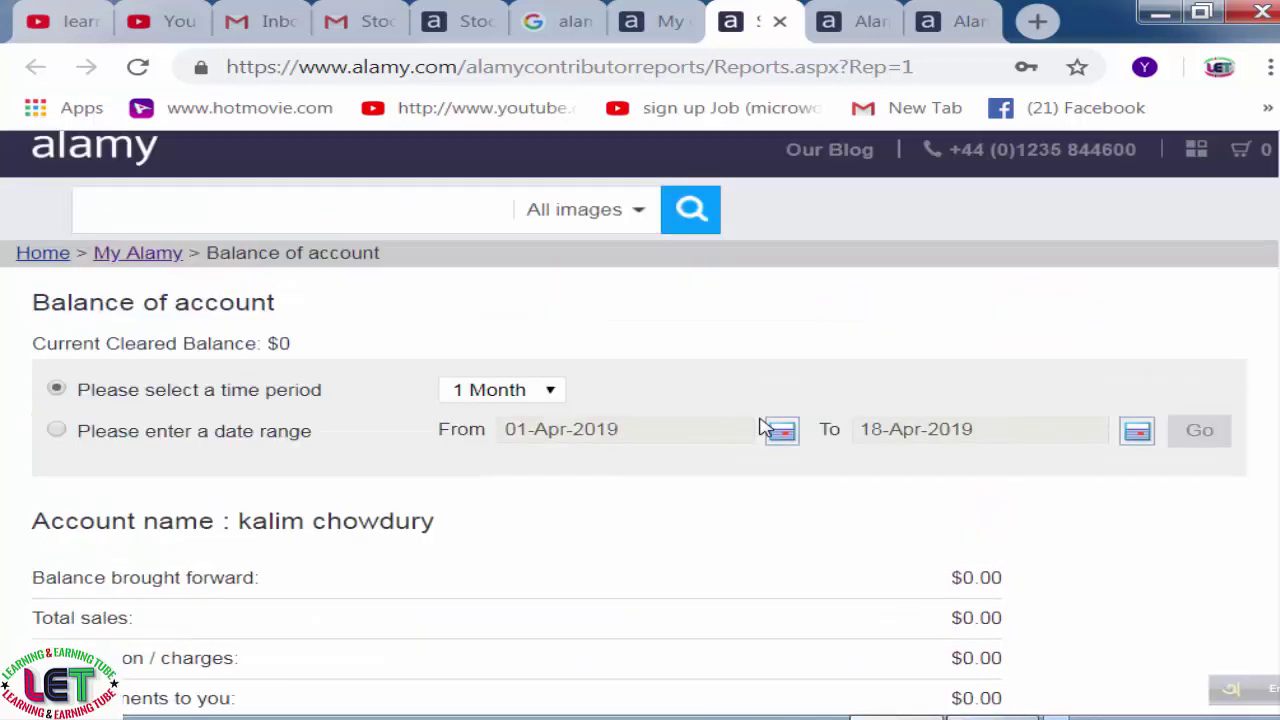
Switch to the Alamy Image Manager upload page and examine the available upload routes
click(866, 24)
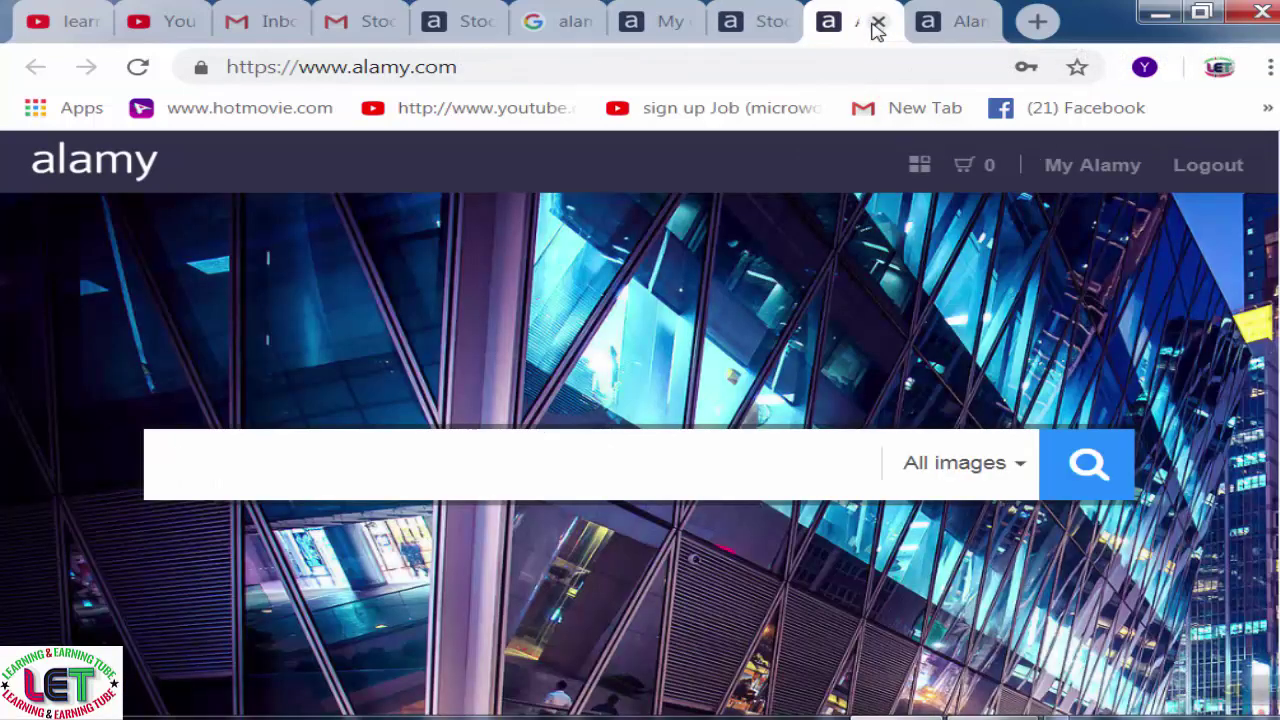
click(950, 24)
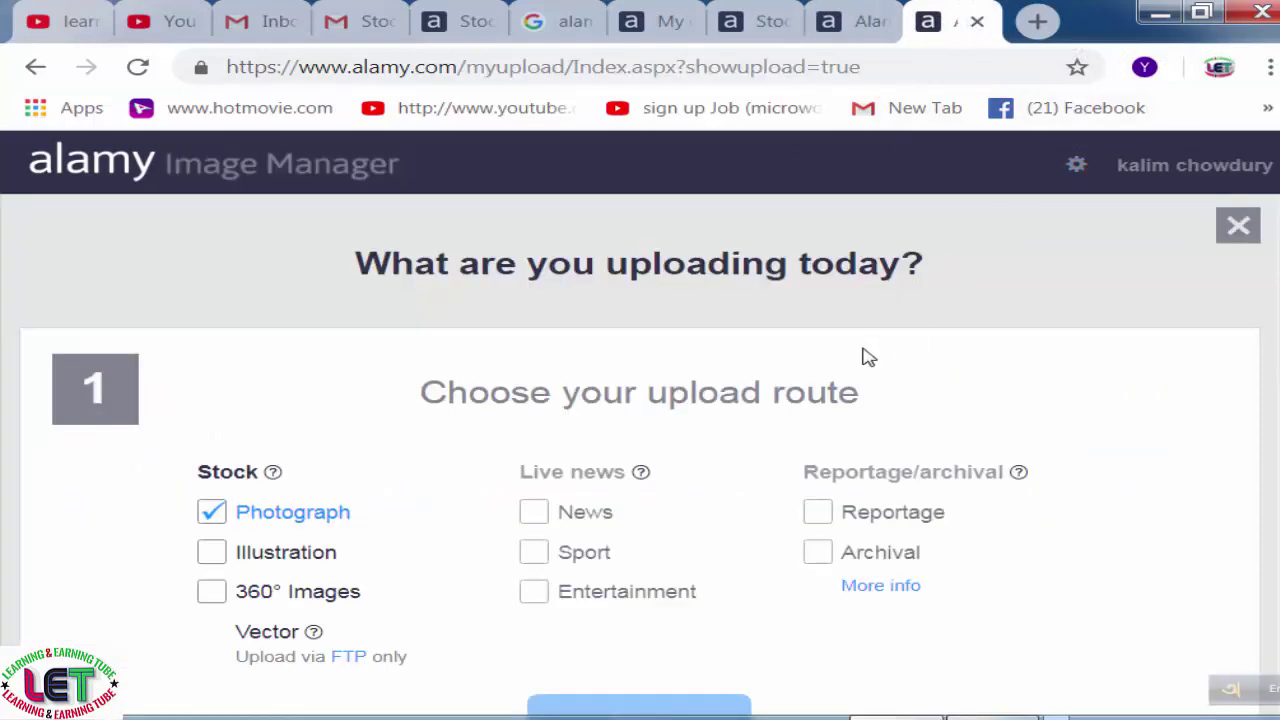
scroll(870, 356, down, 3)
scroll(870, 360, up, 2)
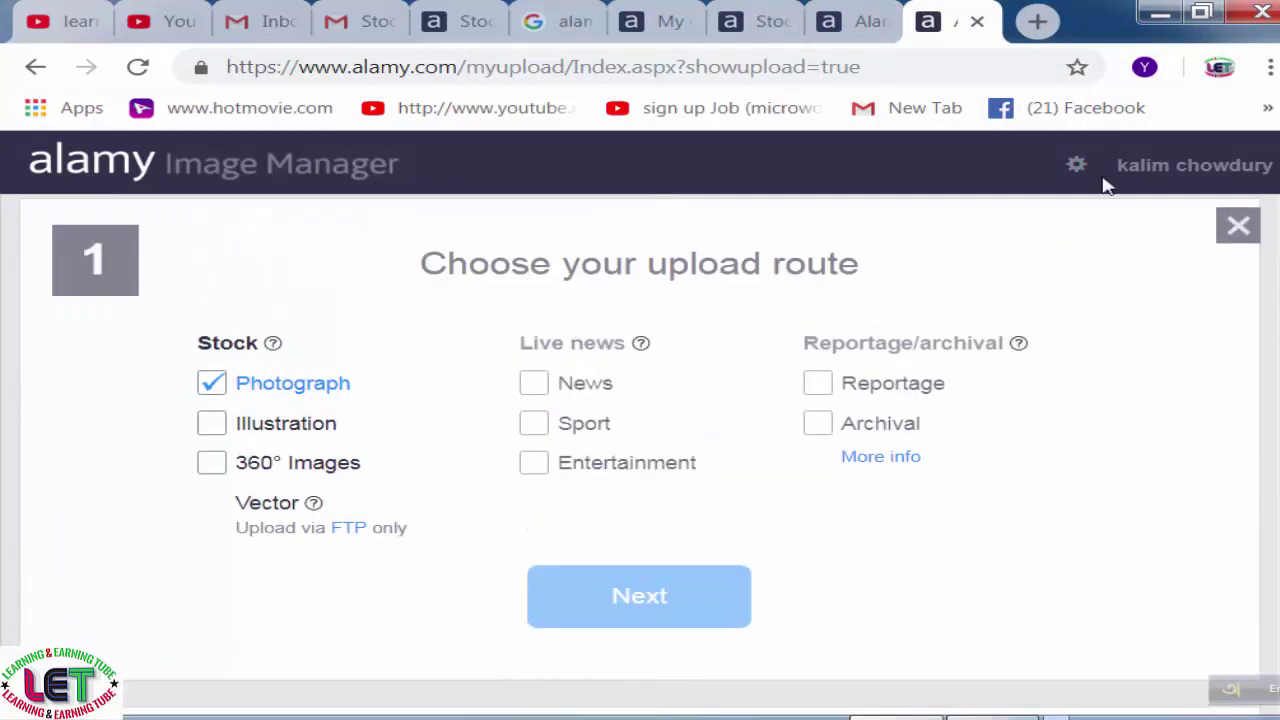
click(677, 30)
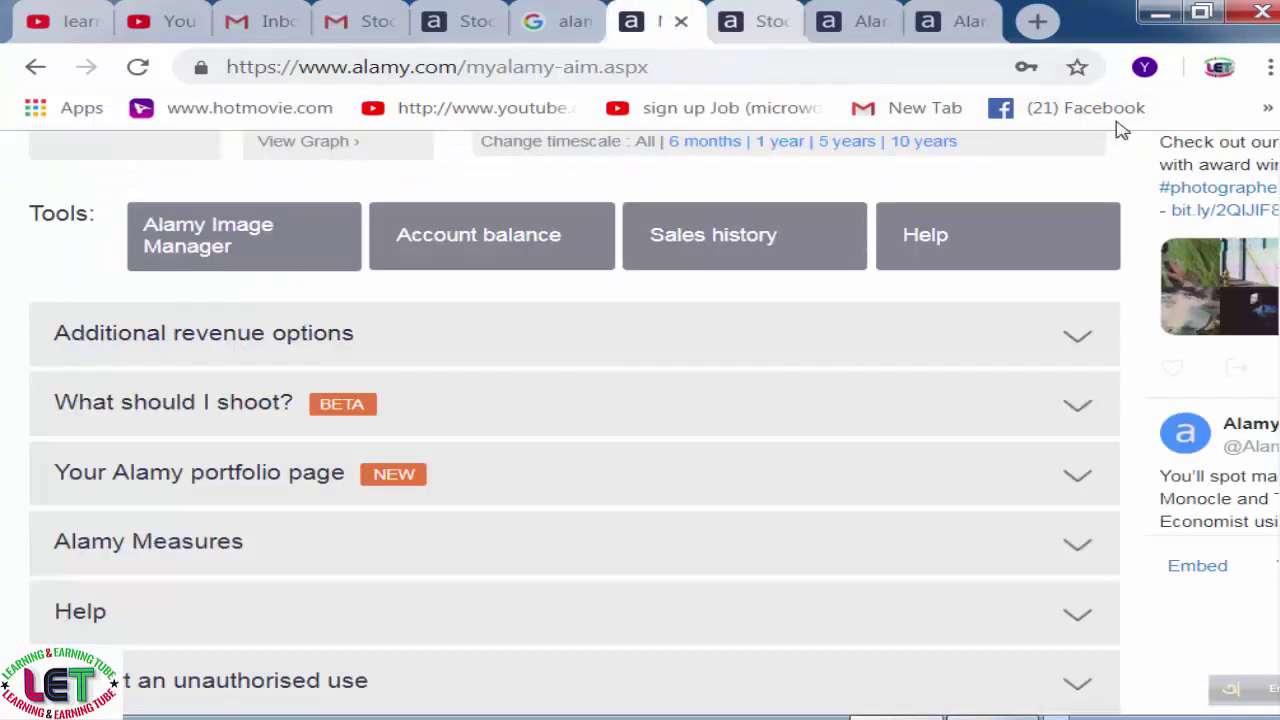
click(772, 22)
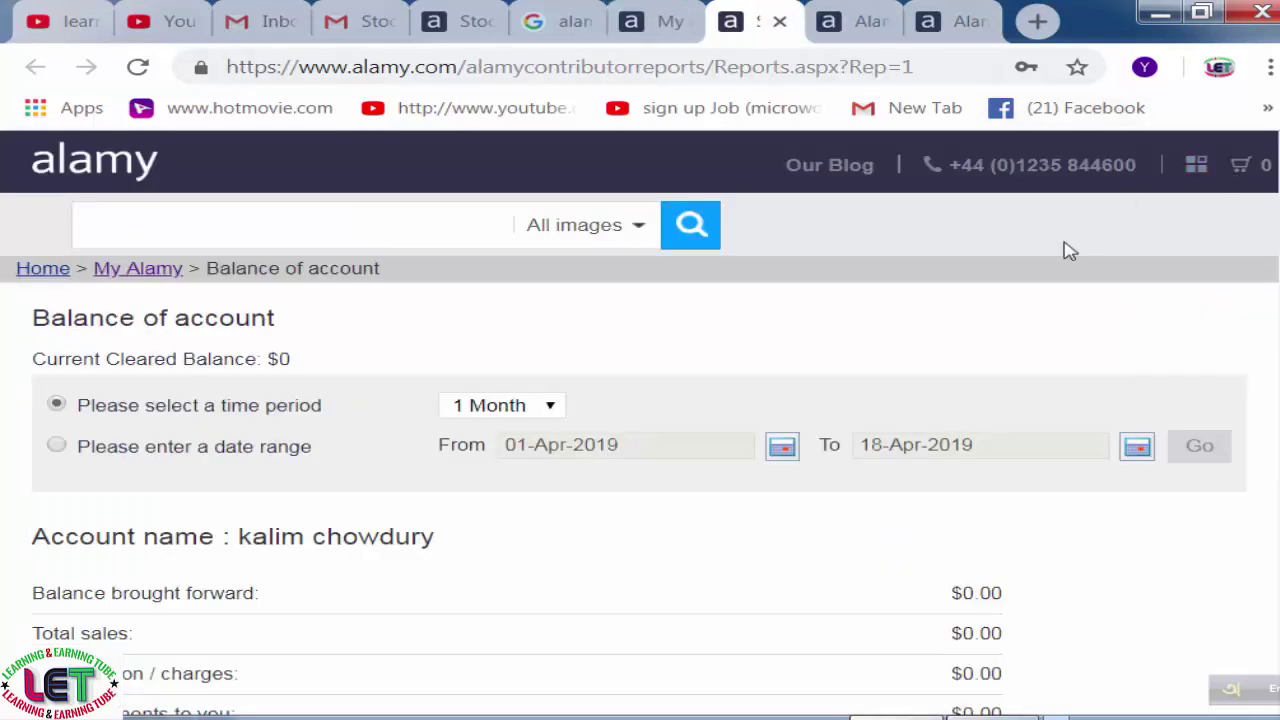
scroll(723, 457, down, 1)
scroll(943, 496, up, 1)
click(470, 28)
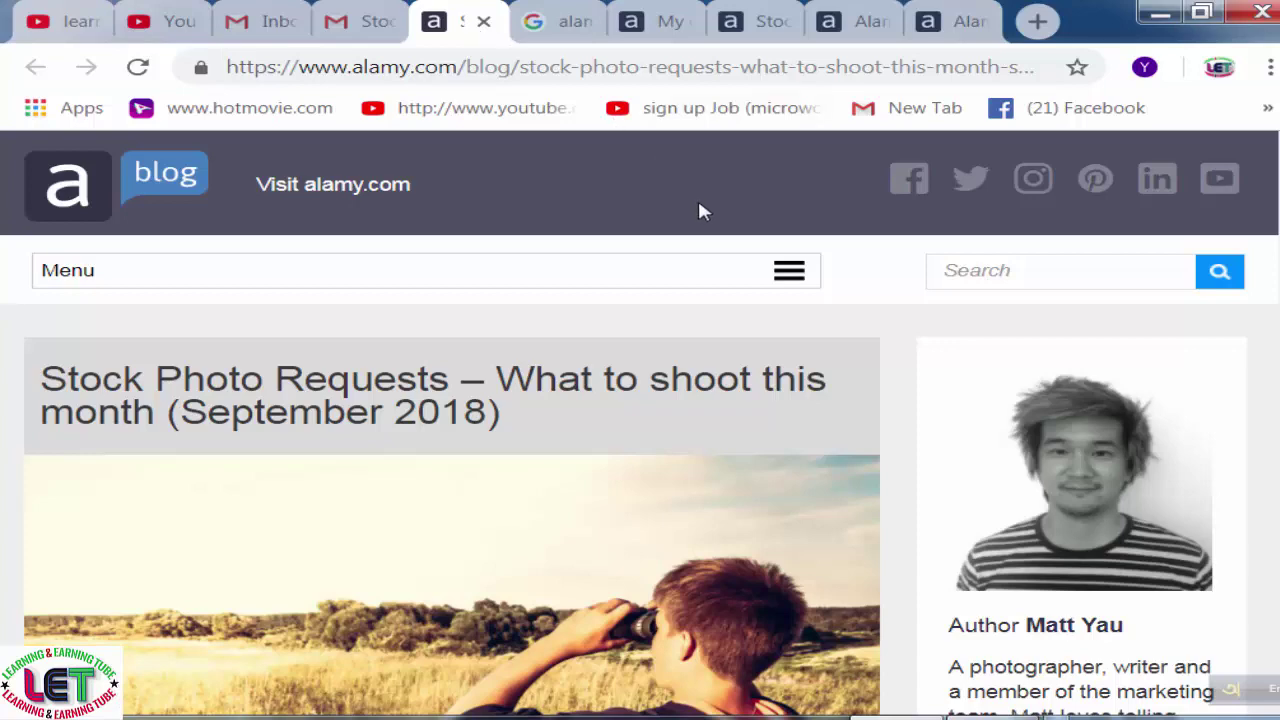
click(866, 30)
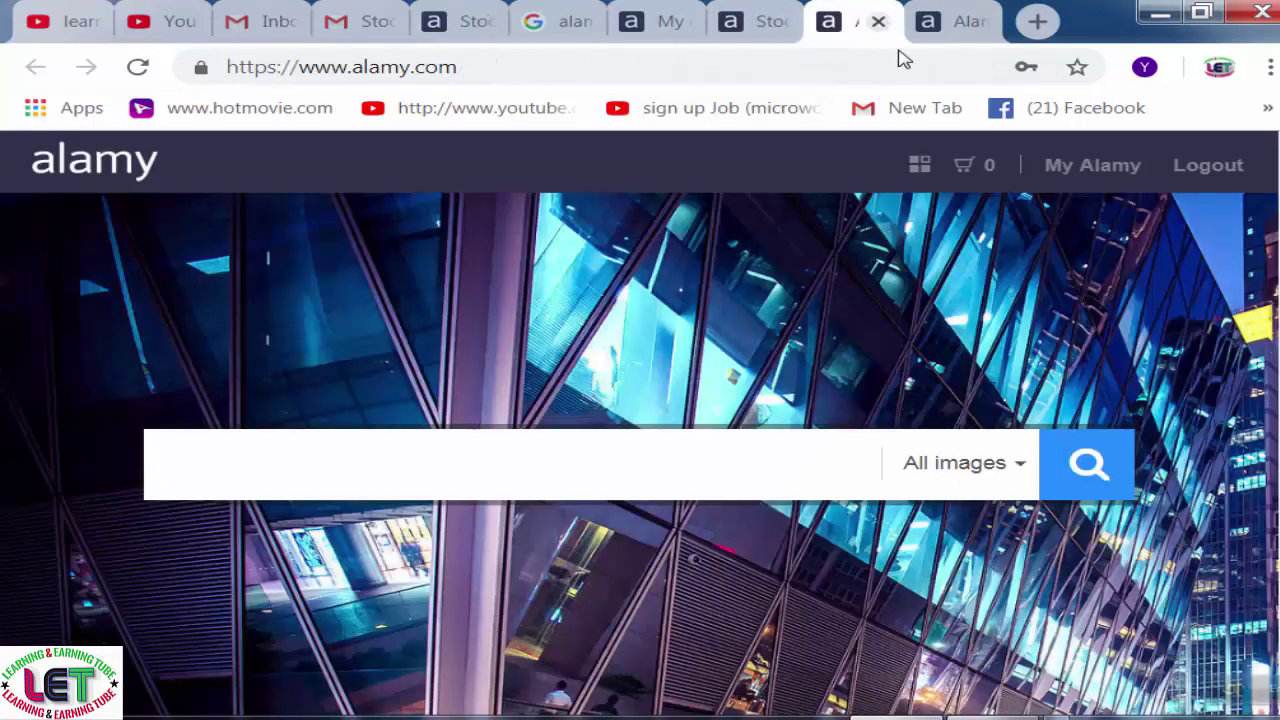
Try to change the upload route on the Image Manager page to Illustration, leaving the file type change unconfirmed
click(978, 35)
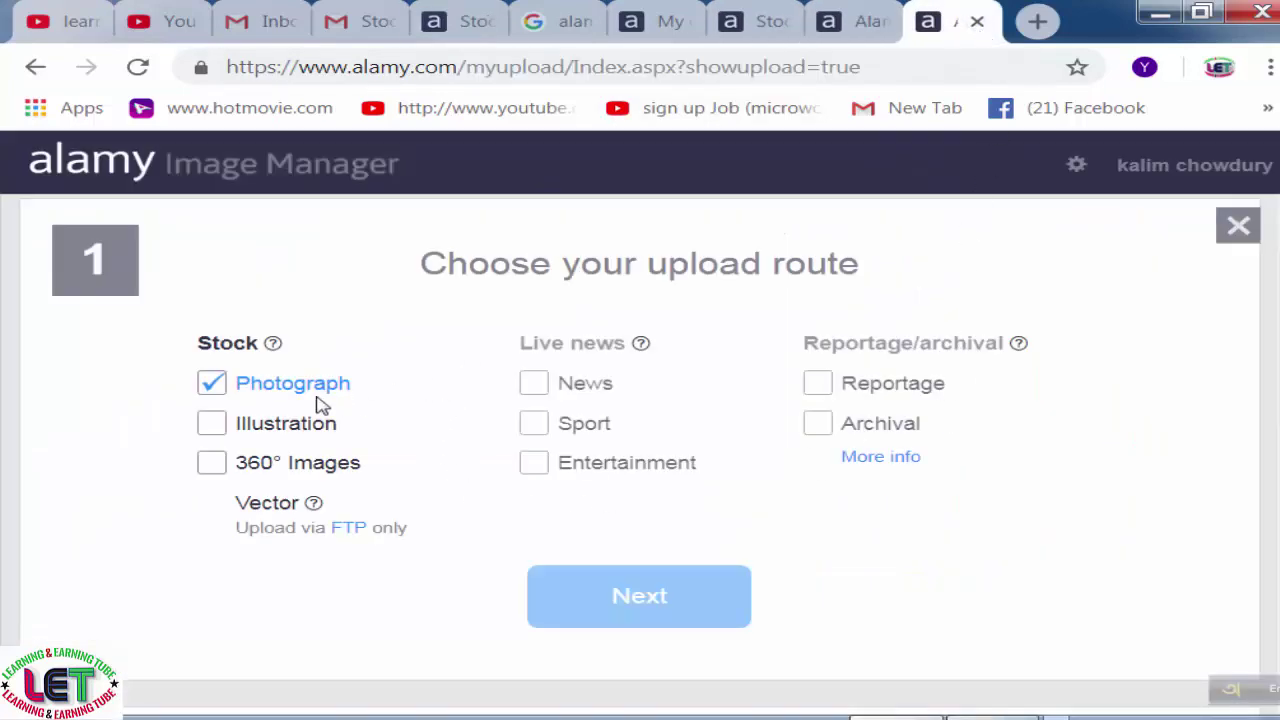
click(213, 428)
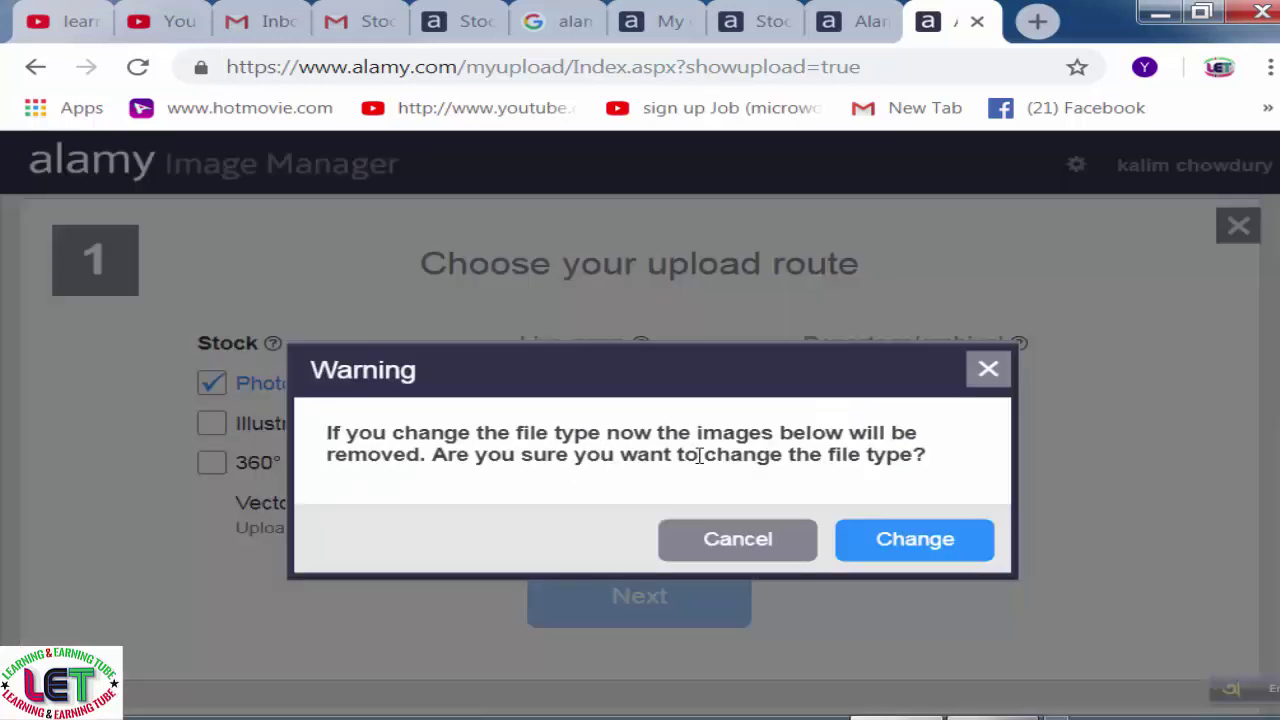
click(1006, 378)
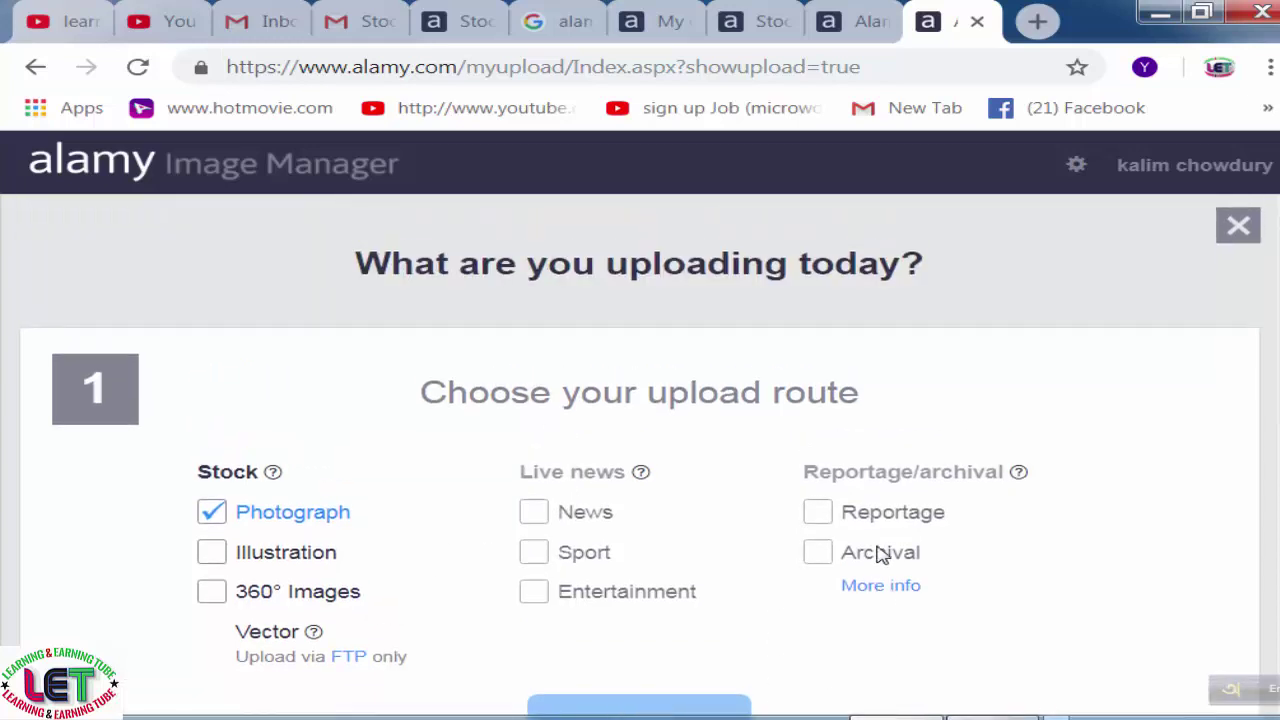
Return to the Balance of account report
click(871, 30)
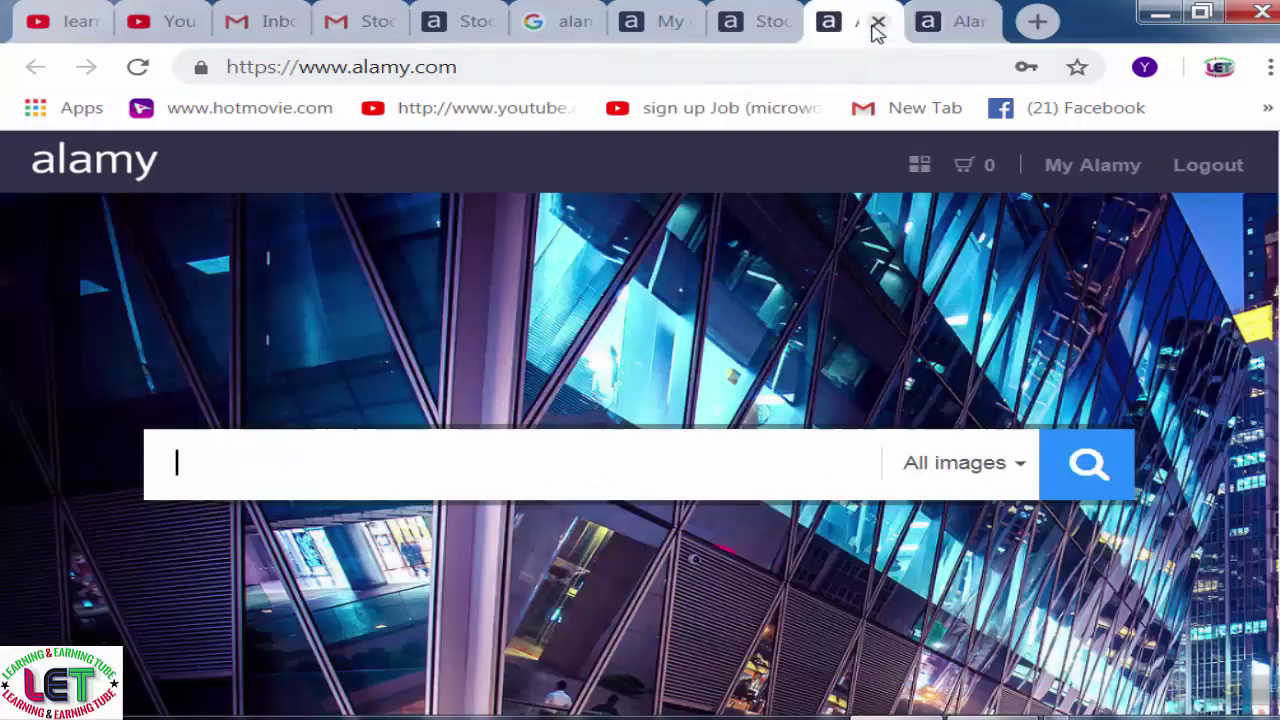
click(768, 28)
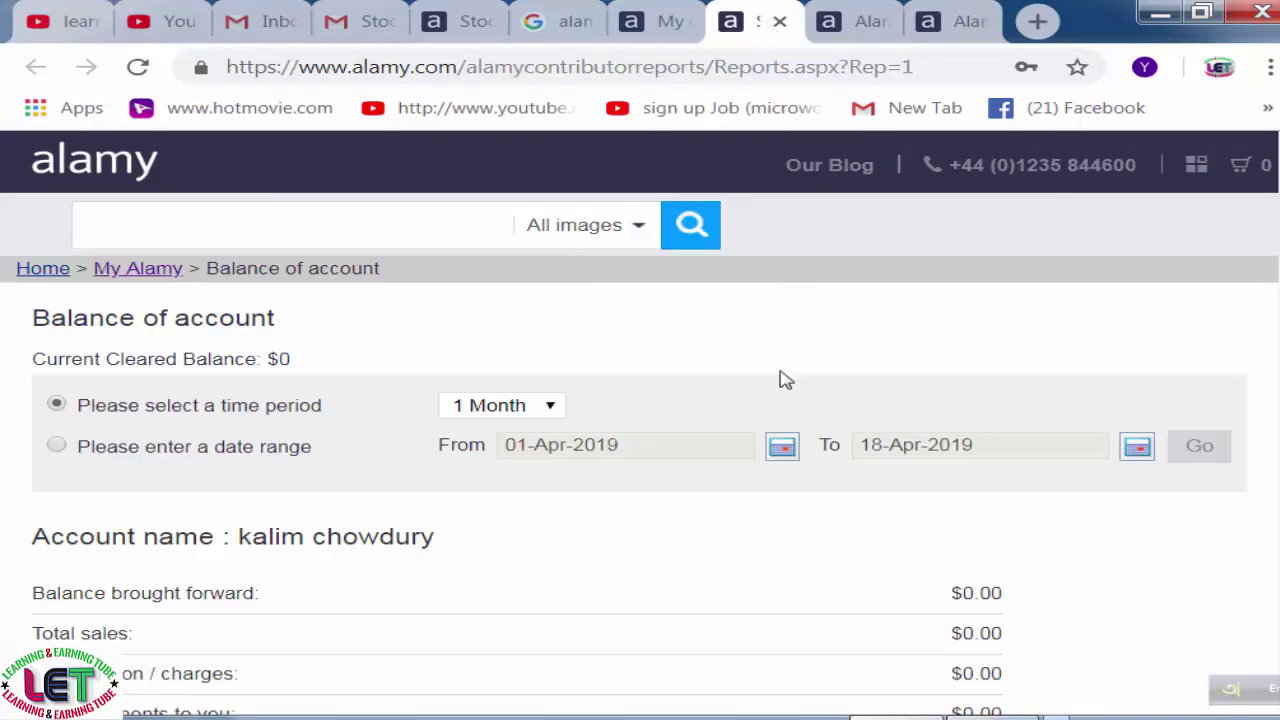
Look over the contributor dashboard and switch back to the Image Manager upload page
click(660, 28)
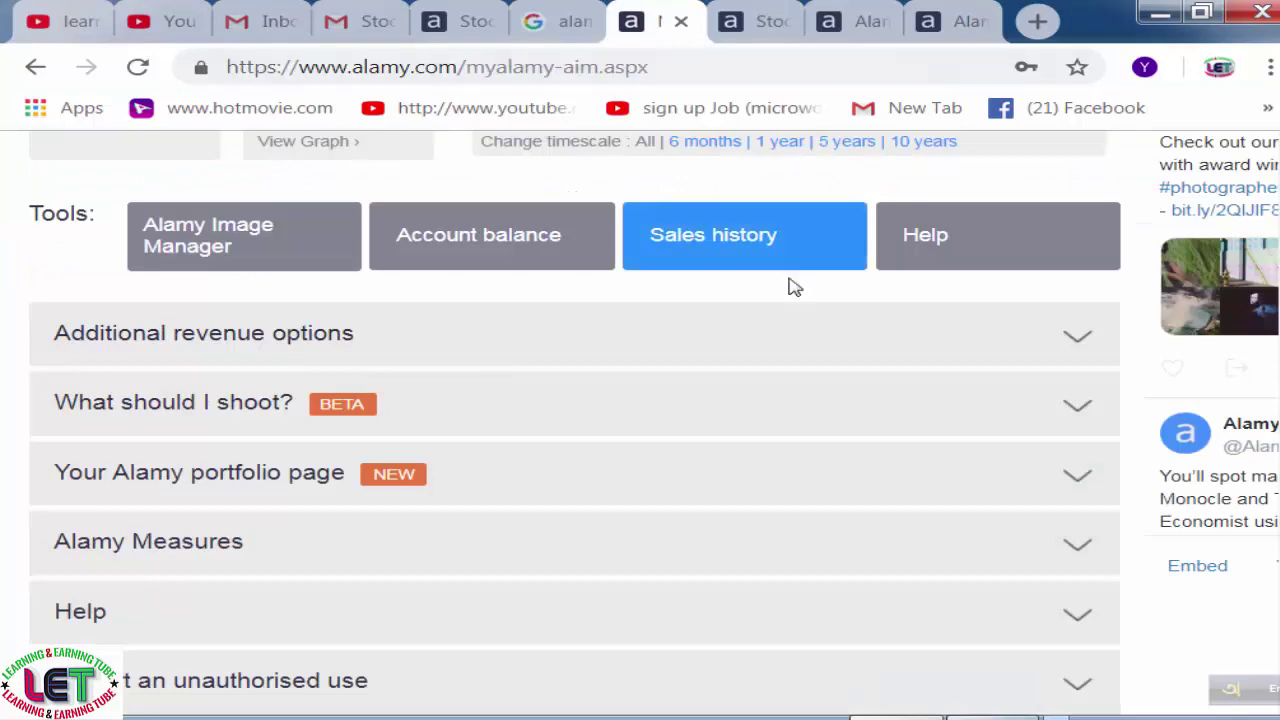
scroll(814, 361, up, 10)
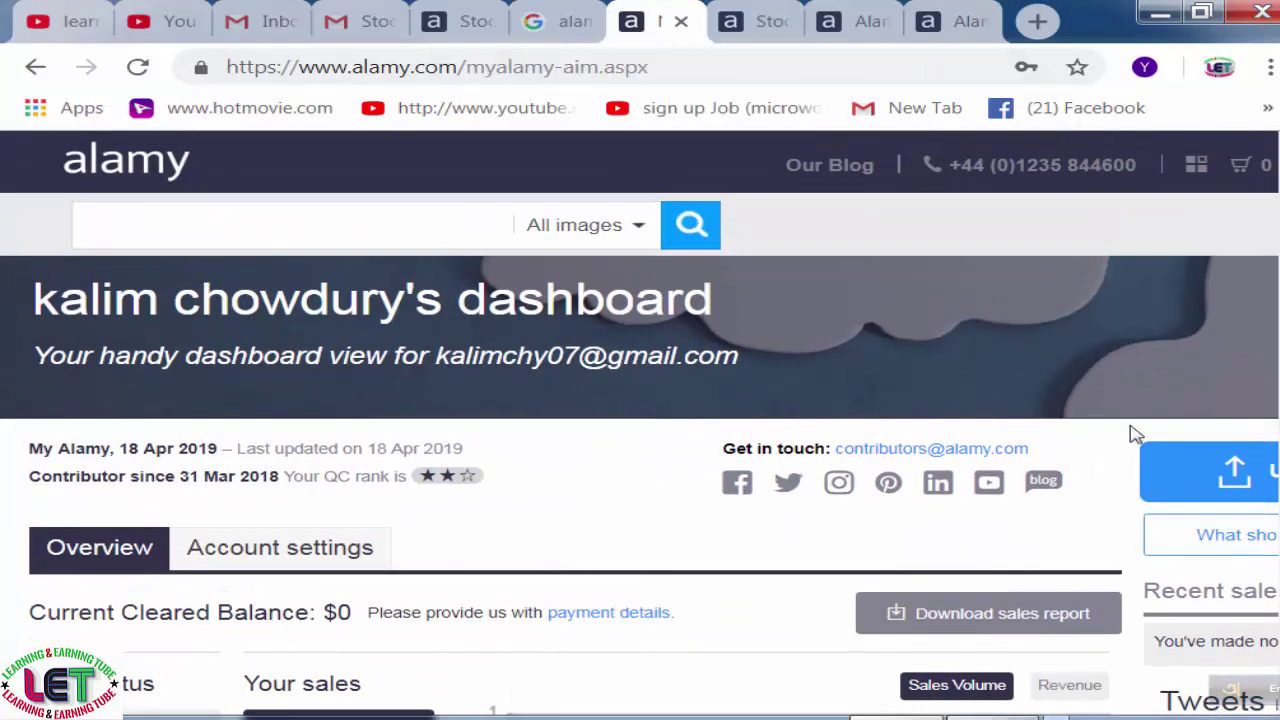
click(962, 22)
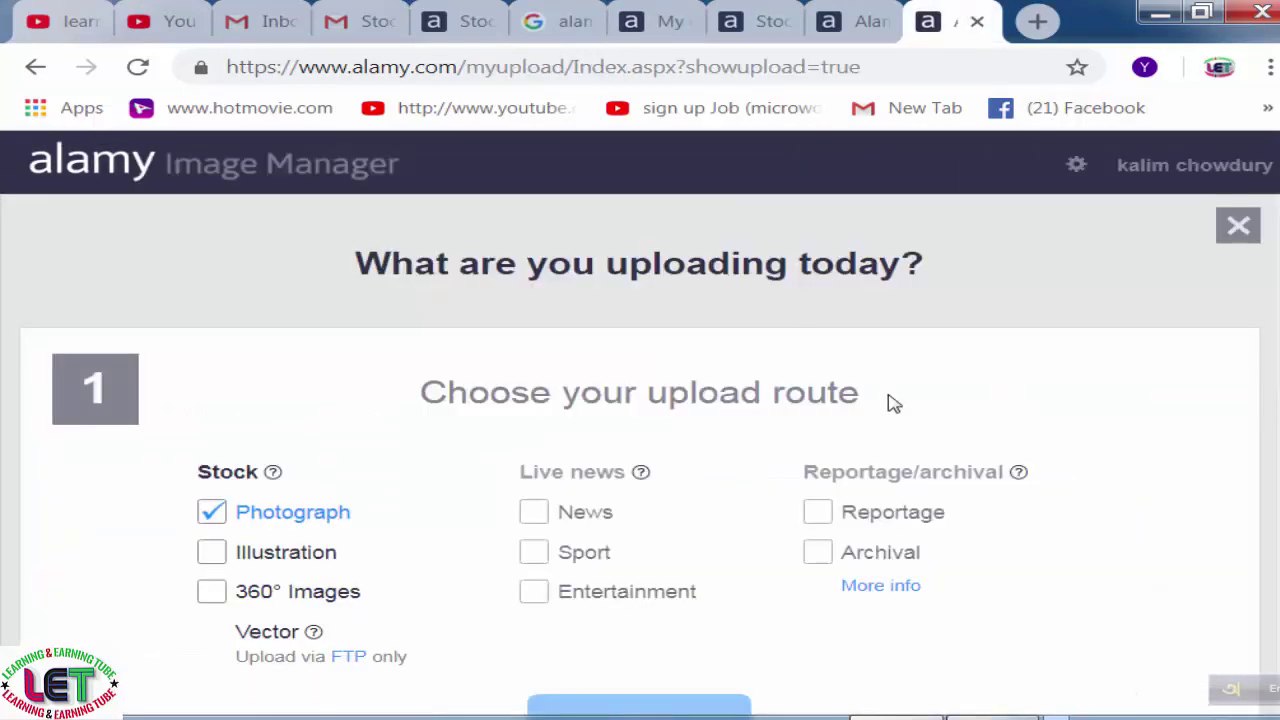
Close the spare Alamy homepage and view the Stock Photo Requests blog article from September 2018
click(855, 22)
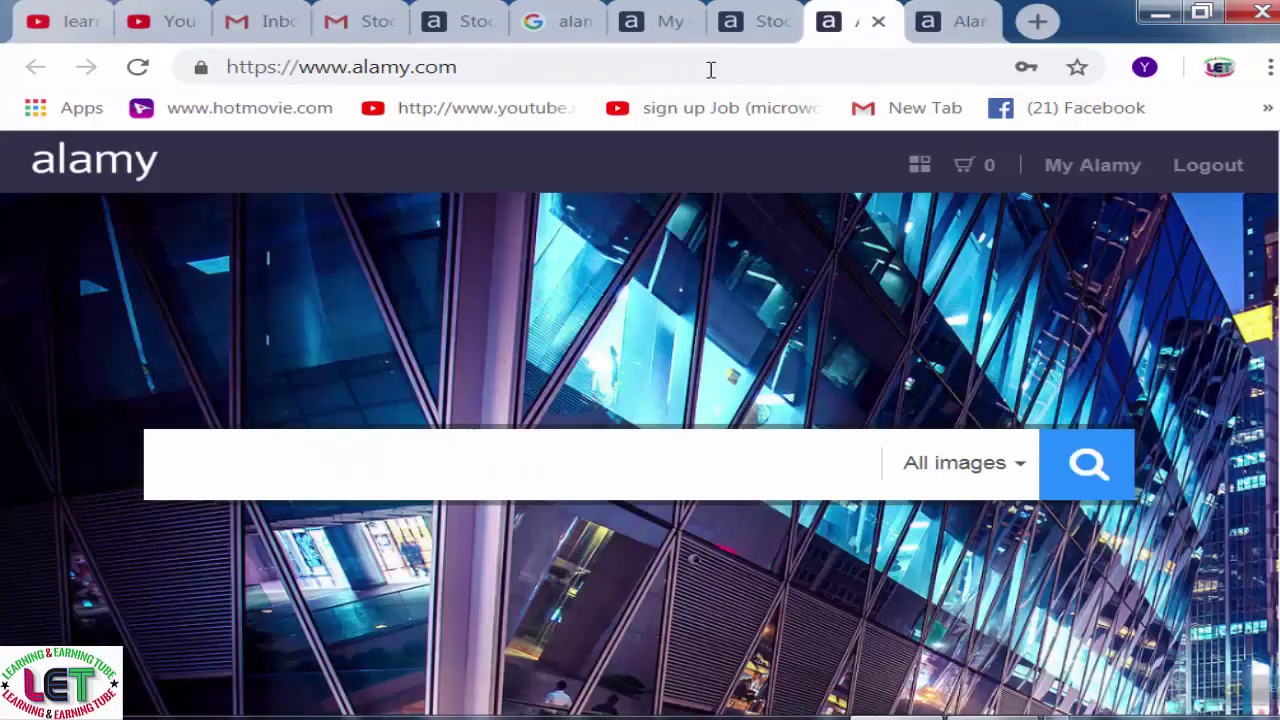
click(878, 21)
click(457, 24)
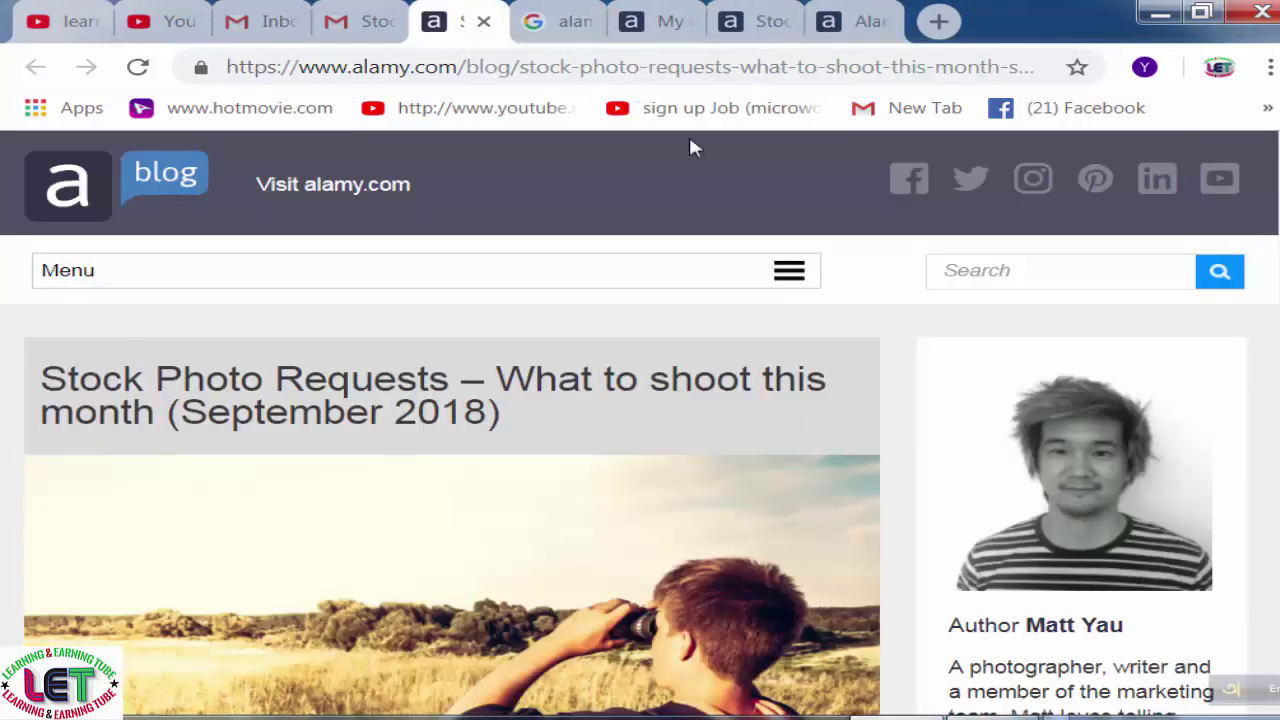
scroll(740, 294, down, 6)
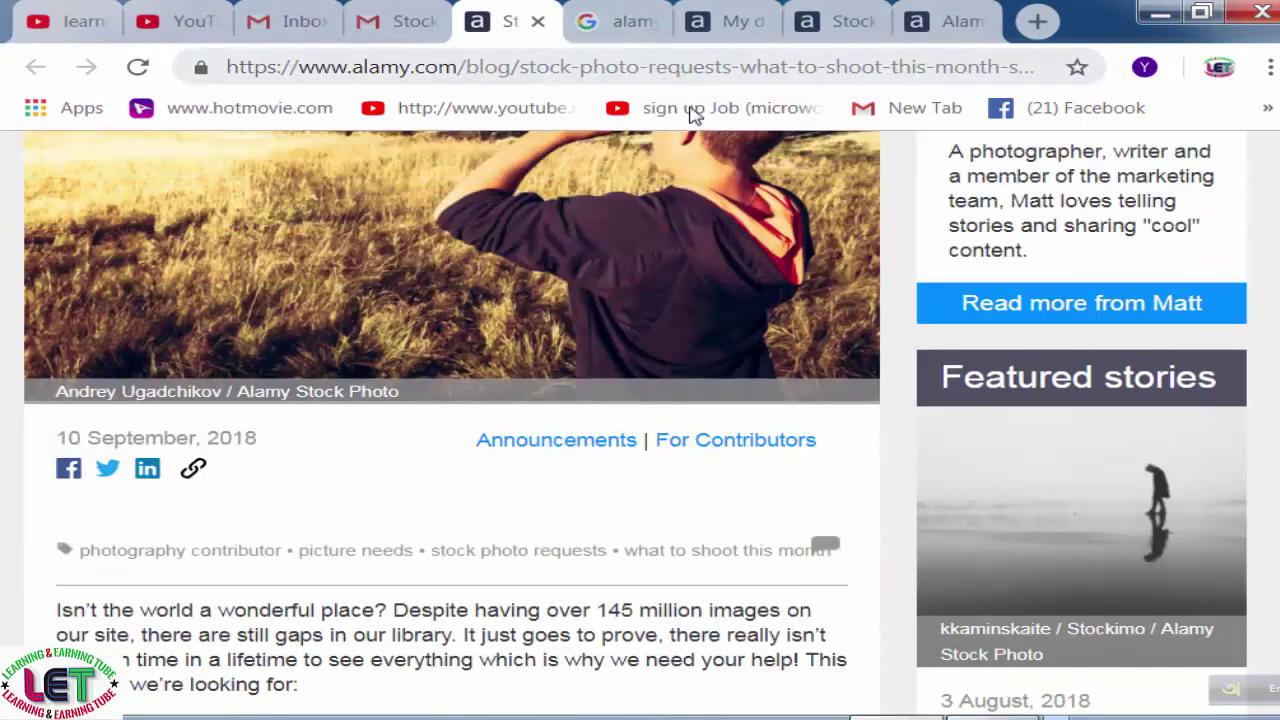
Return to the contributor dashboard and review its status figures, sales graph and tools
click(740, 21)
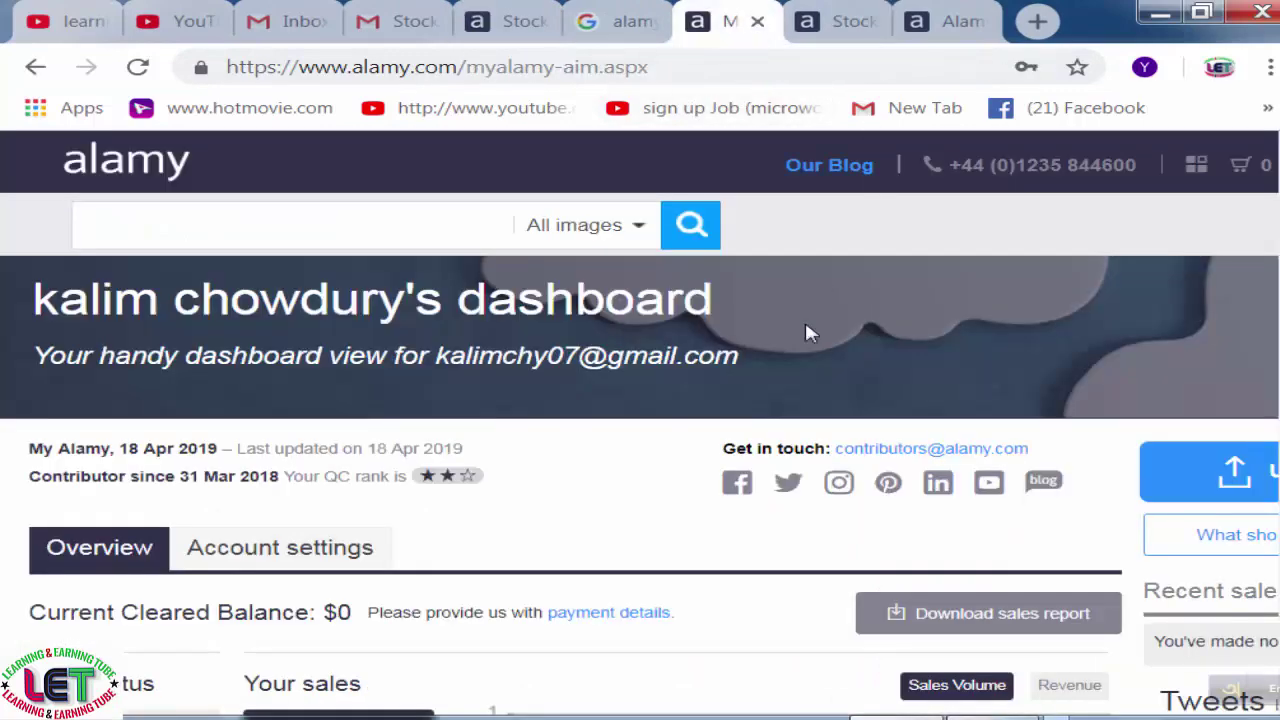
scroll(875, 400, down, 6)
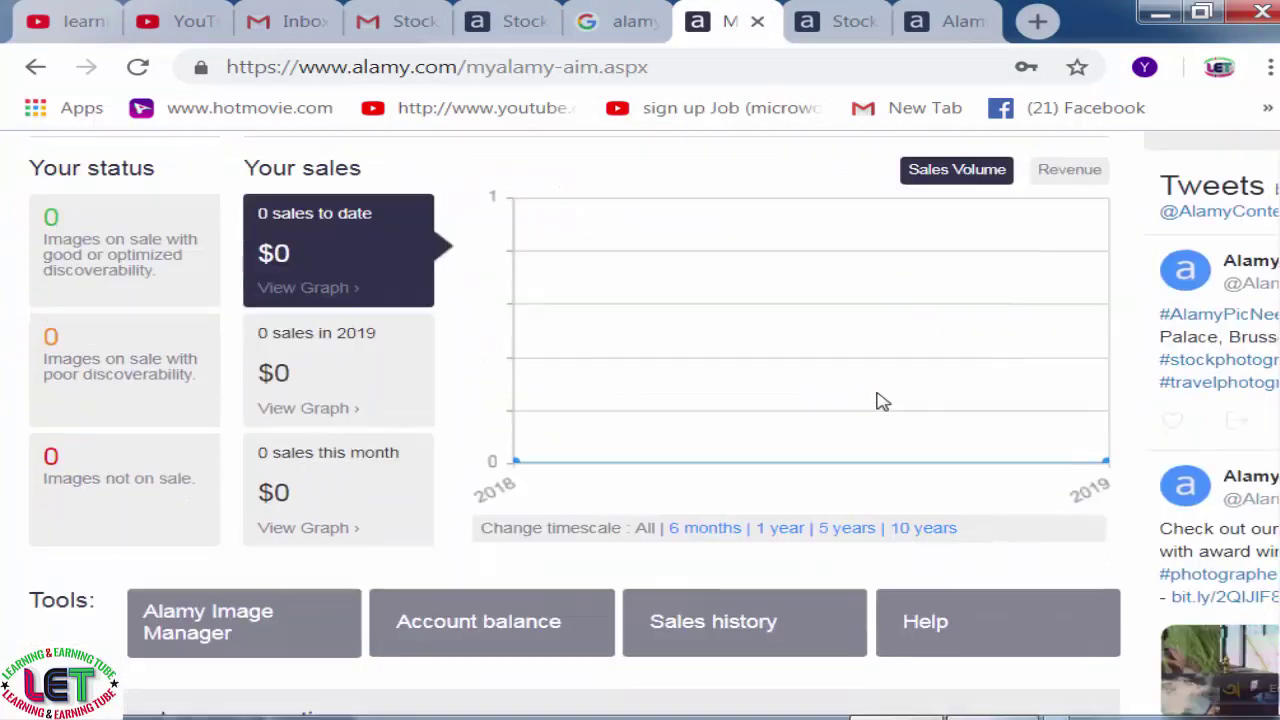
scroll(900, 420, up, 4)
scroll(955, 456, up, 2)
Review the Balance of account report down to its transaction summary
click(852, 24)
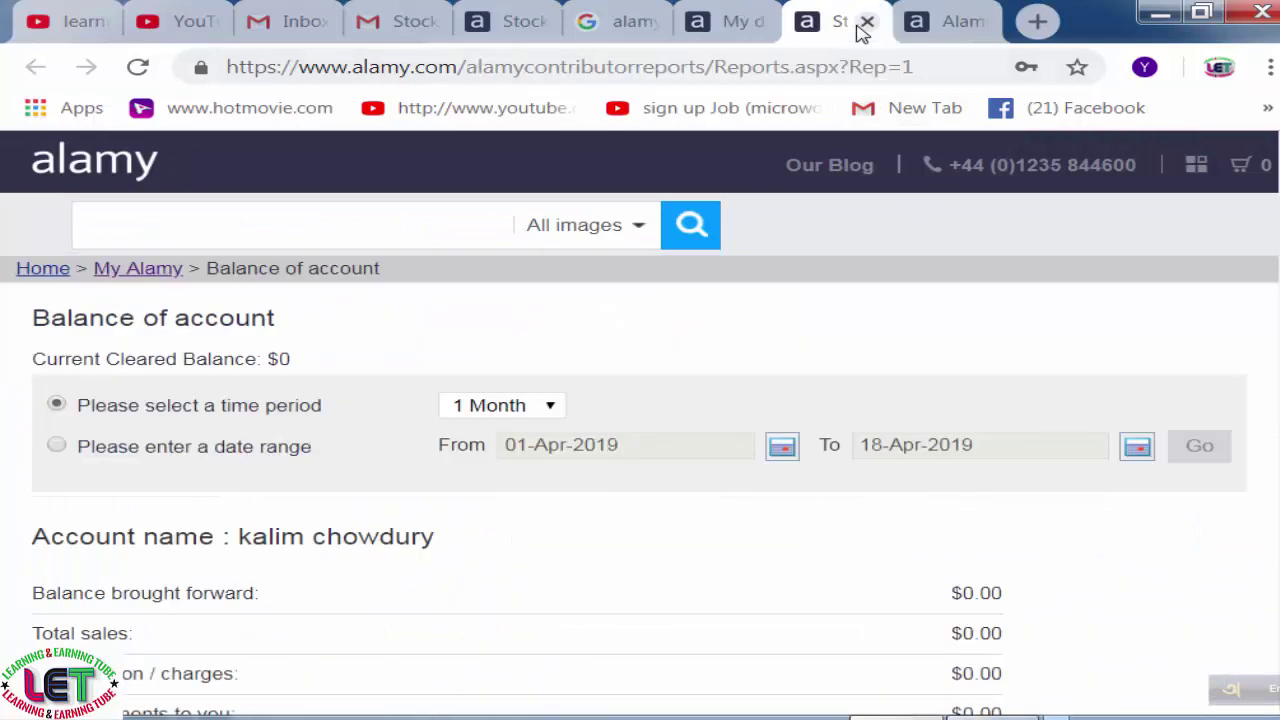
scroll(784, 516, down, 5)
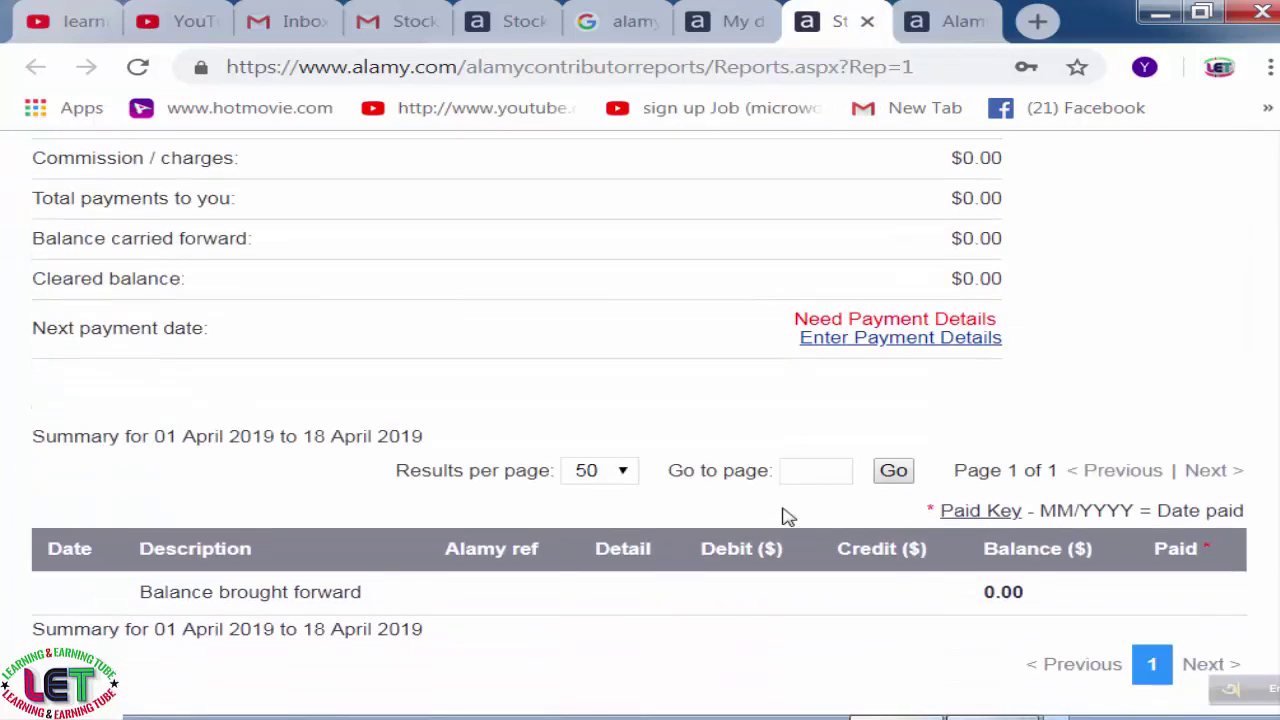
scroll(765, 516, up, 5)
Leave the balance report for the Image Manager upload page and proceed with Photograph as the upload route
click(86, 166)
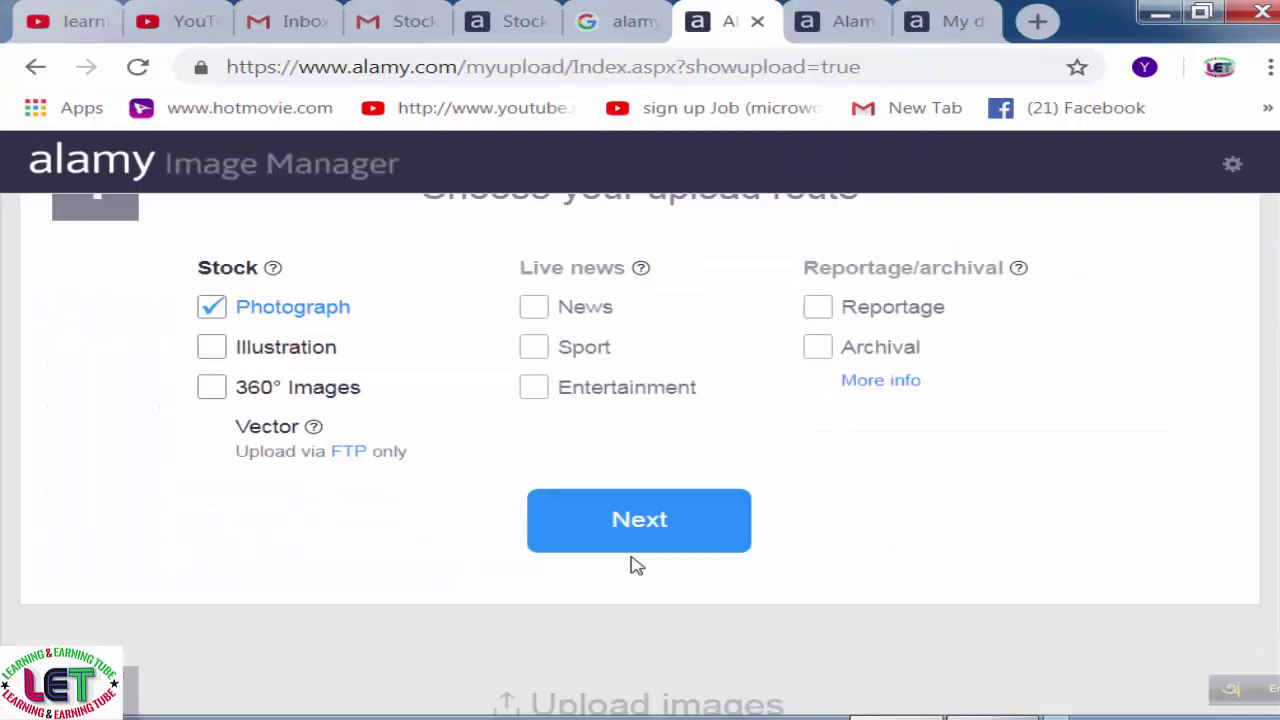
scroll(634, 565, down, 1)
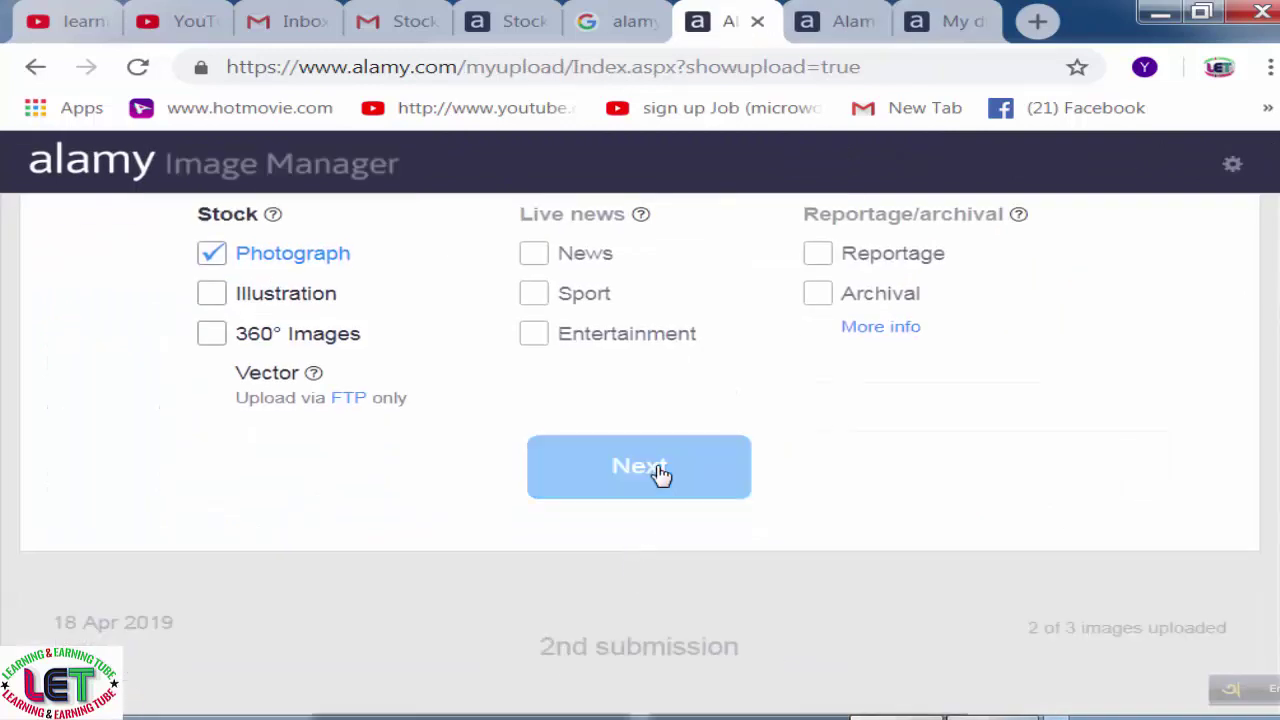
click(657, 470)
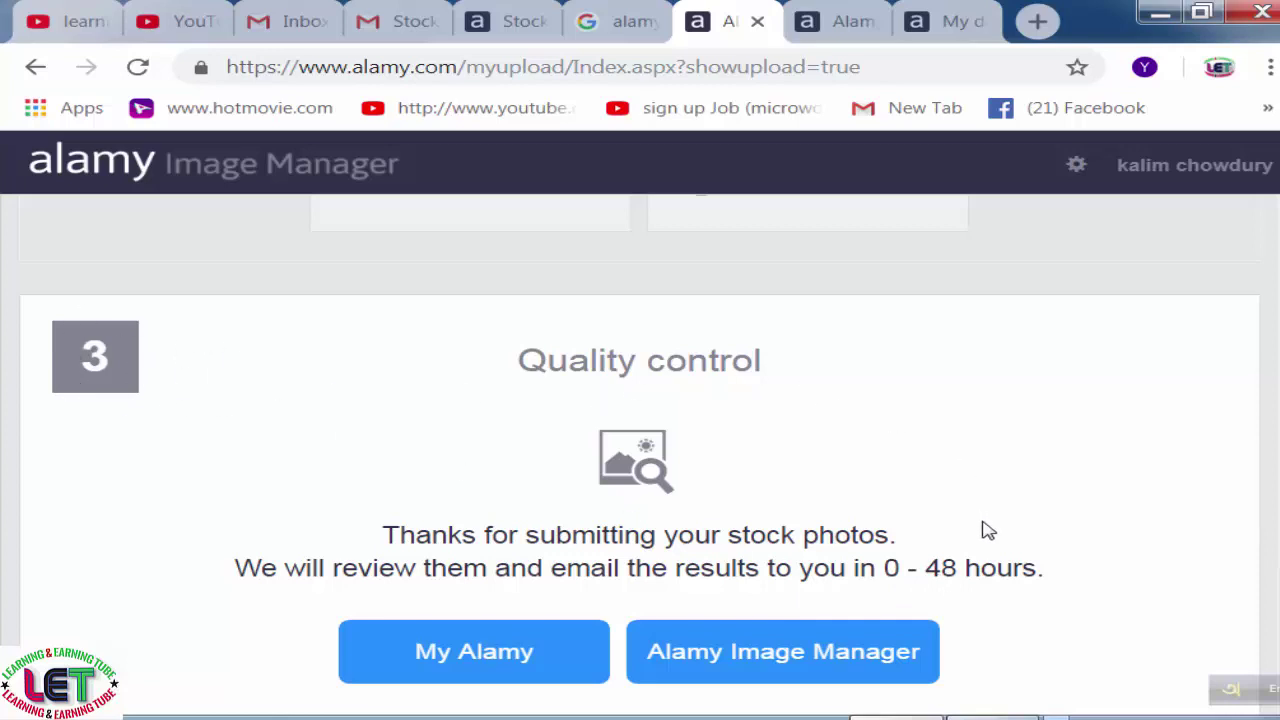
Review the upload page's quality control section, upload route choices and the images in the 2nd submission
scroll(988, 531, up, 2)
scroll(988, 531, up, 3)
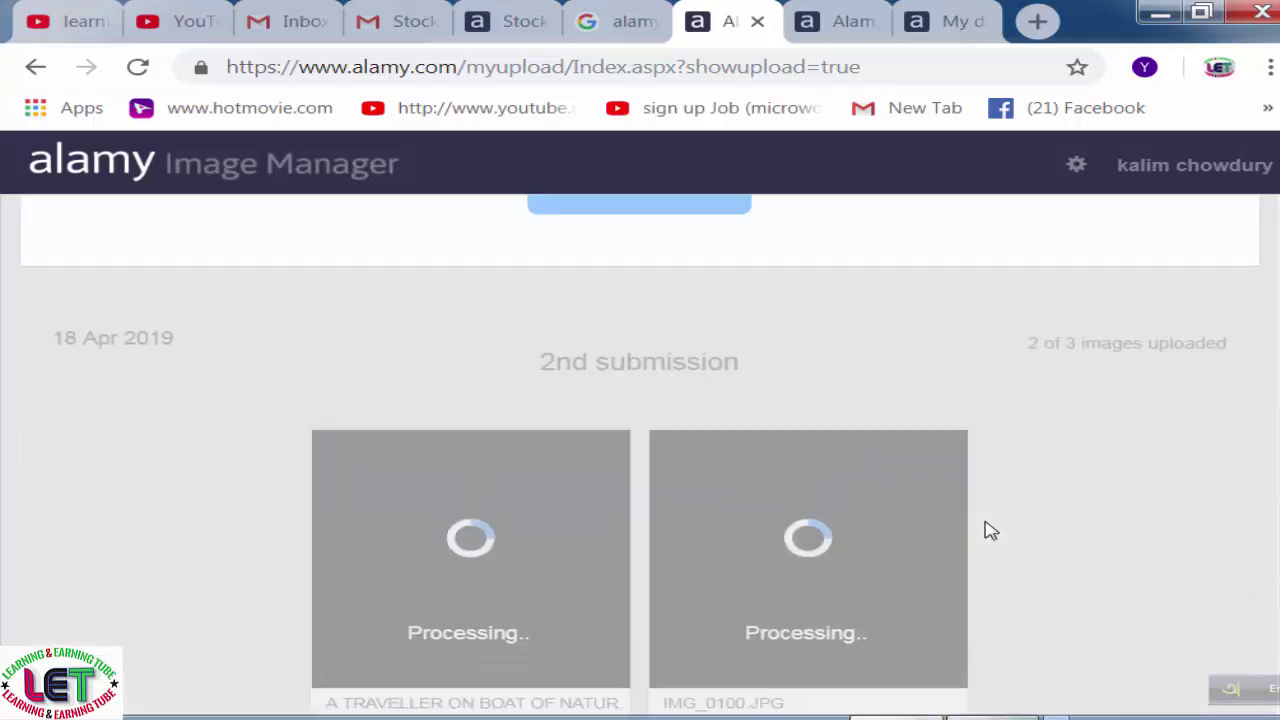
scroll(988, 531, up, 4)
scroll(990, 530, down, 3)
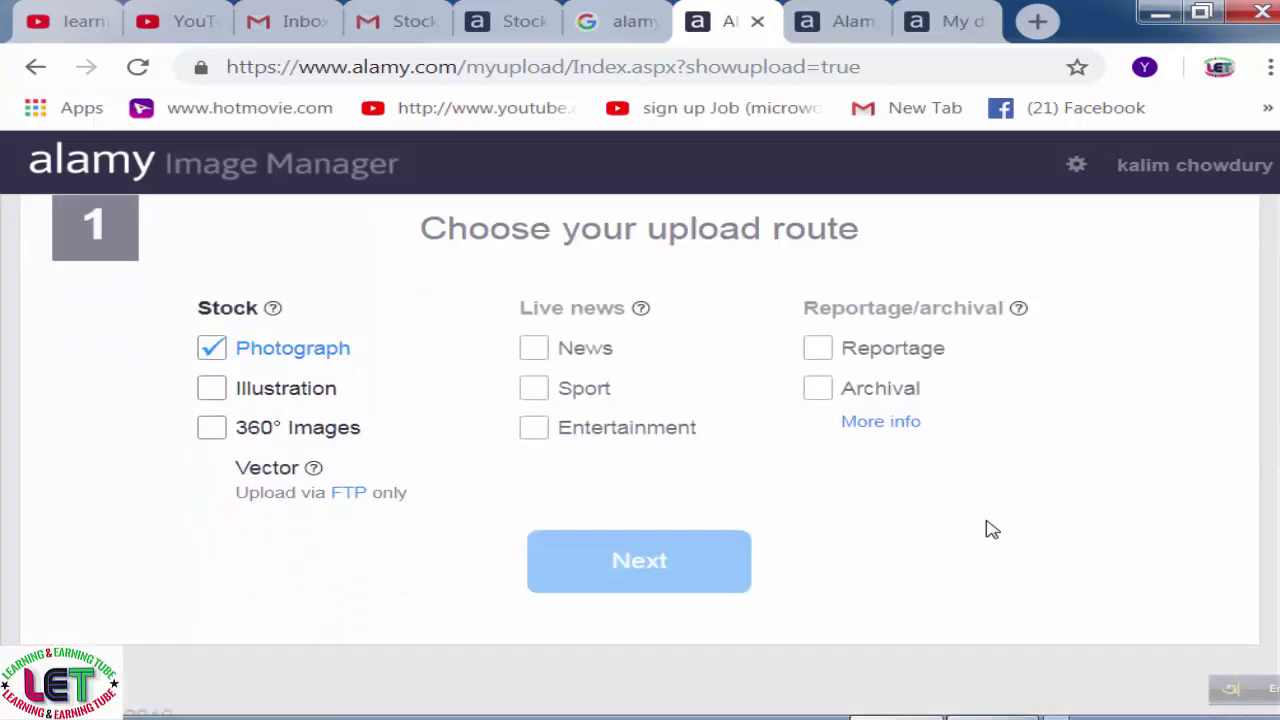
scroll(888, 601, down, 1)
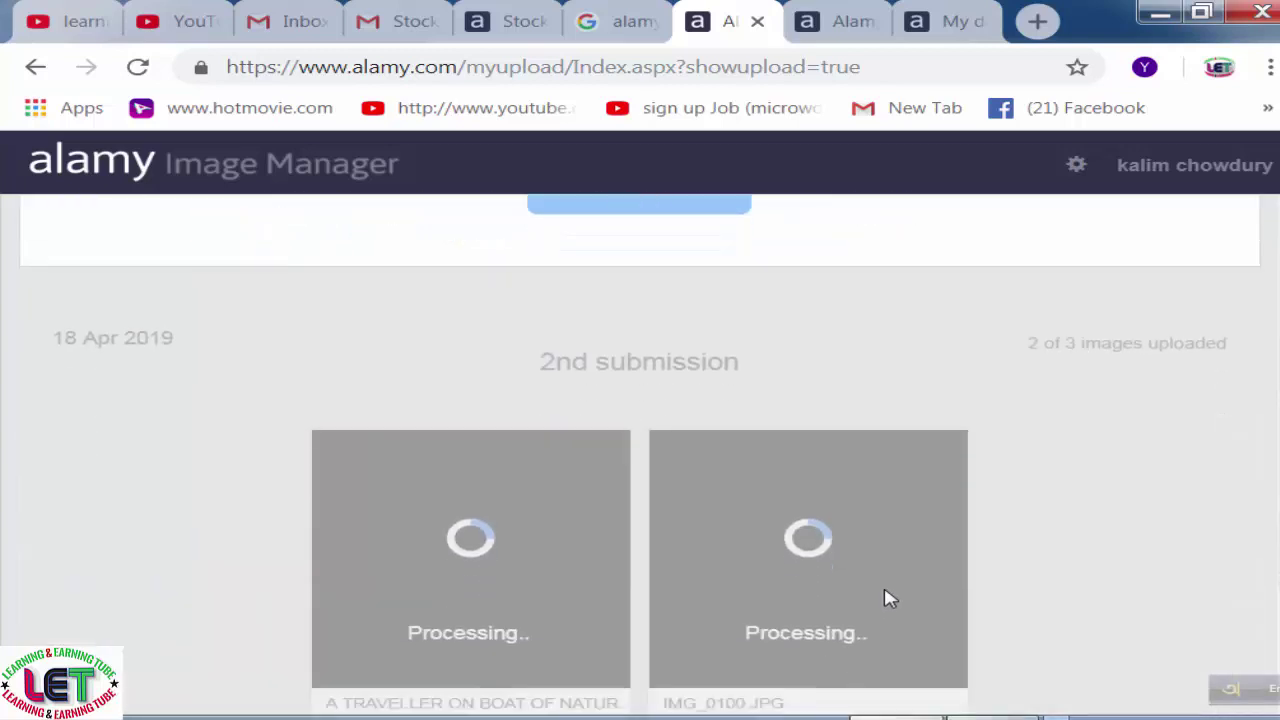
scroll(888, 595, down, 1)
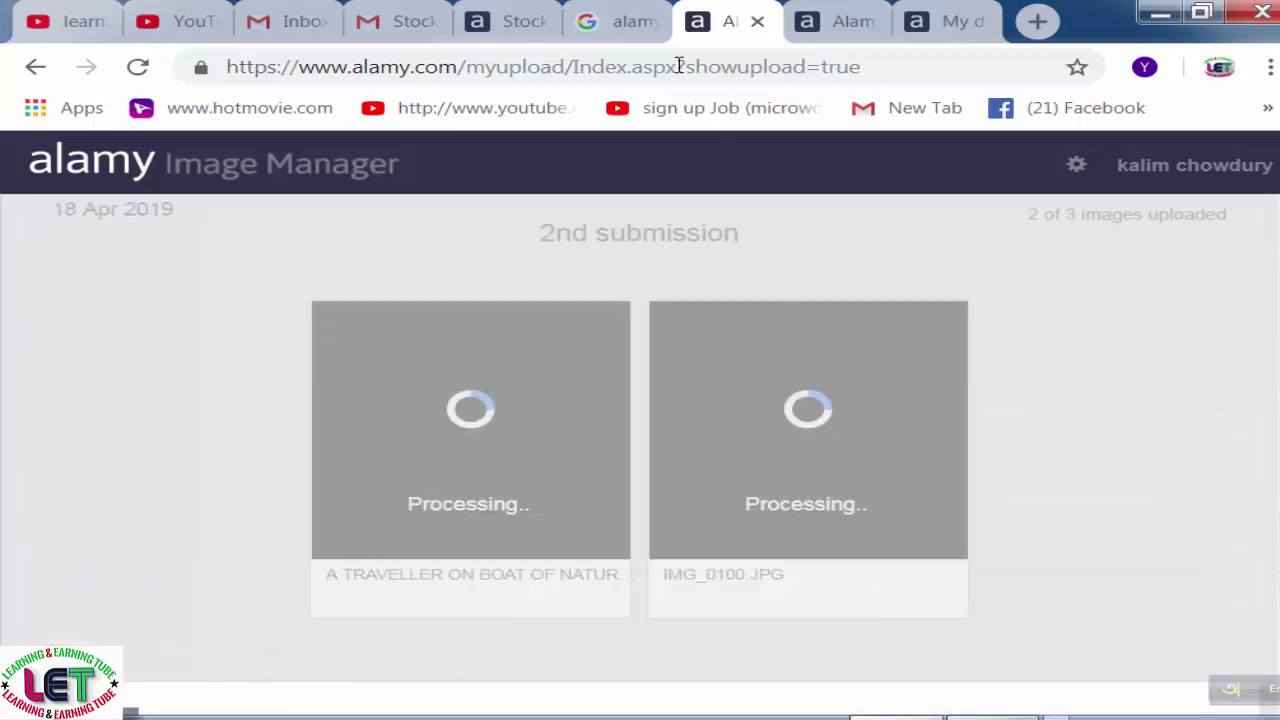
Reload the upload page and open the Image Manager's My submissions overview
right_click(710, 26)
click(780, 83)
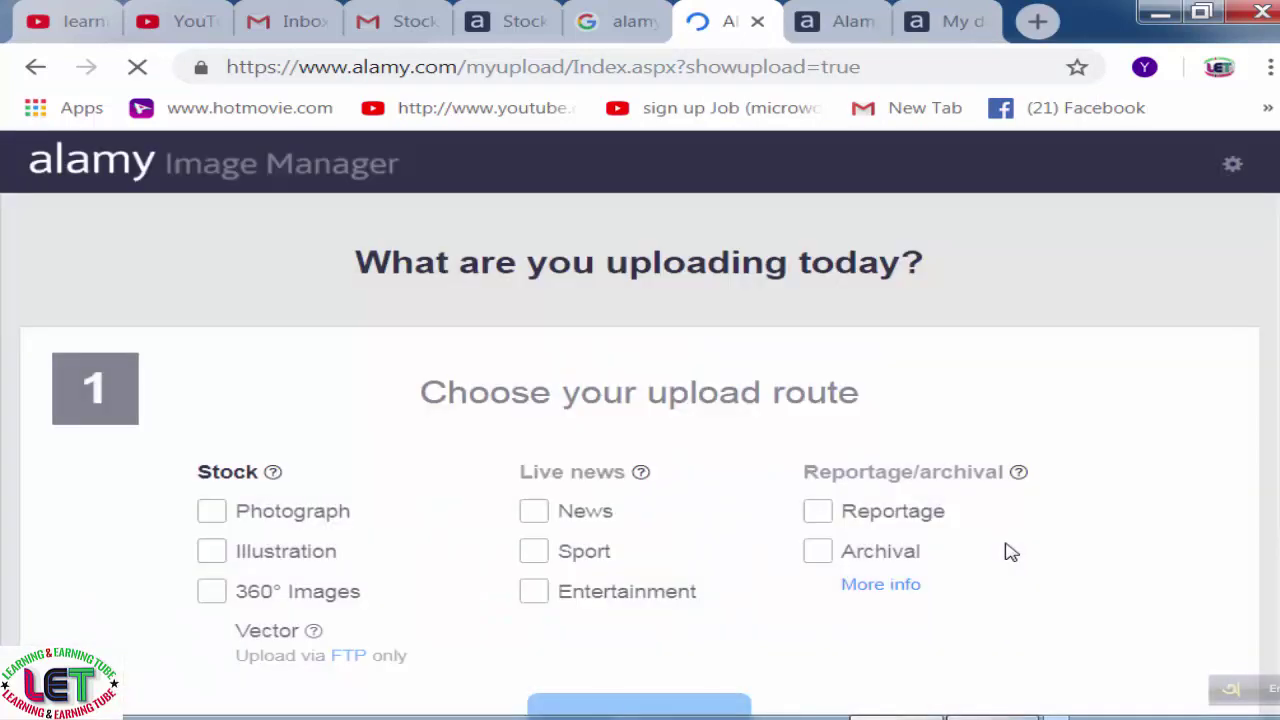
scroll(760, 455, down, 1)
scroll(760, 455, down, 3)
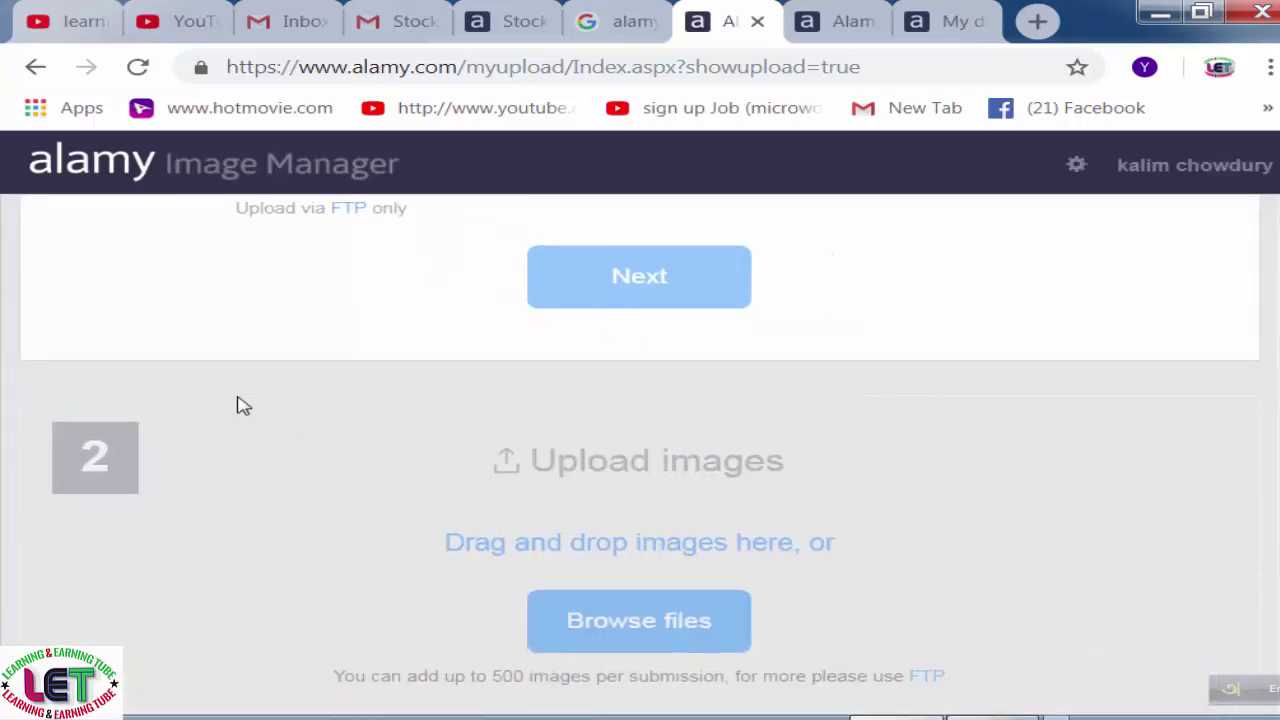
click(672, 624)
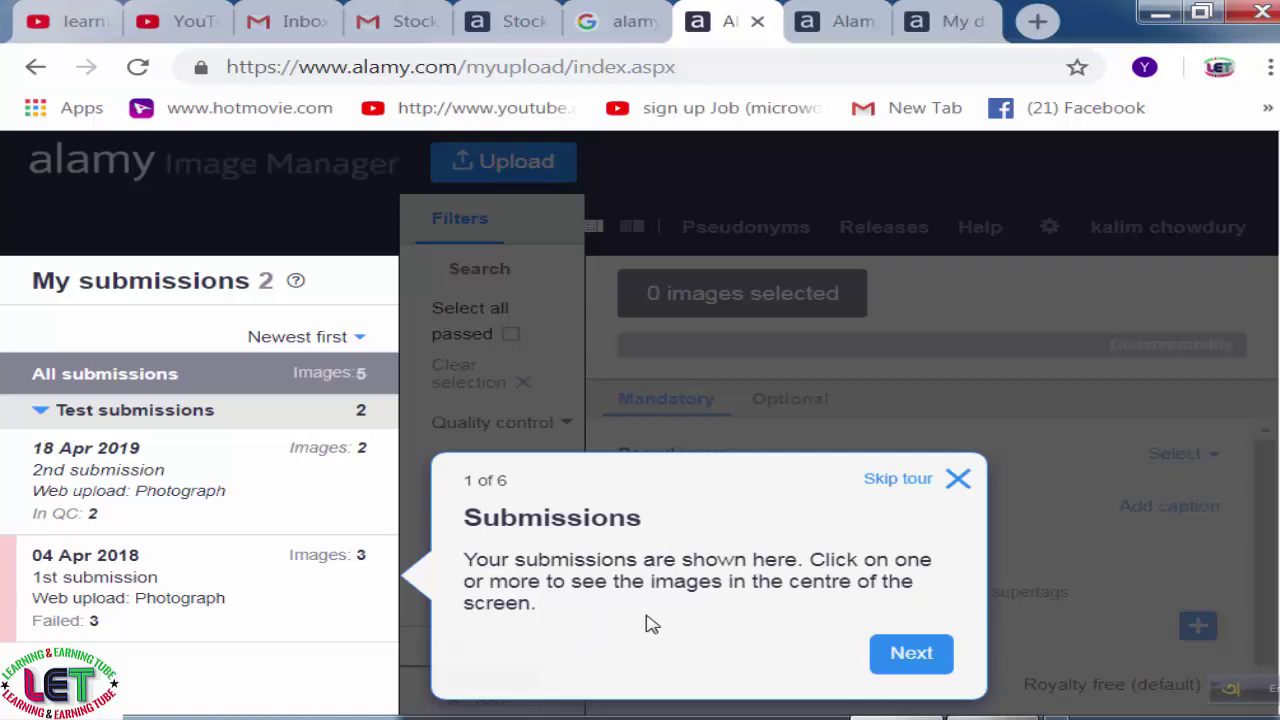
Go through all six parts of the Image Manager guided tour and finish it
scroll(912, 660, down, 1)
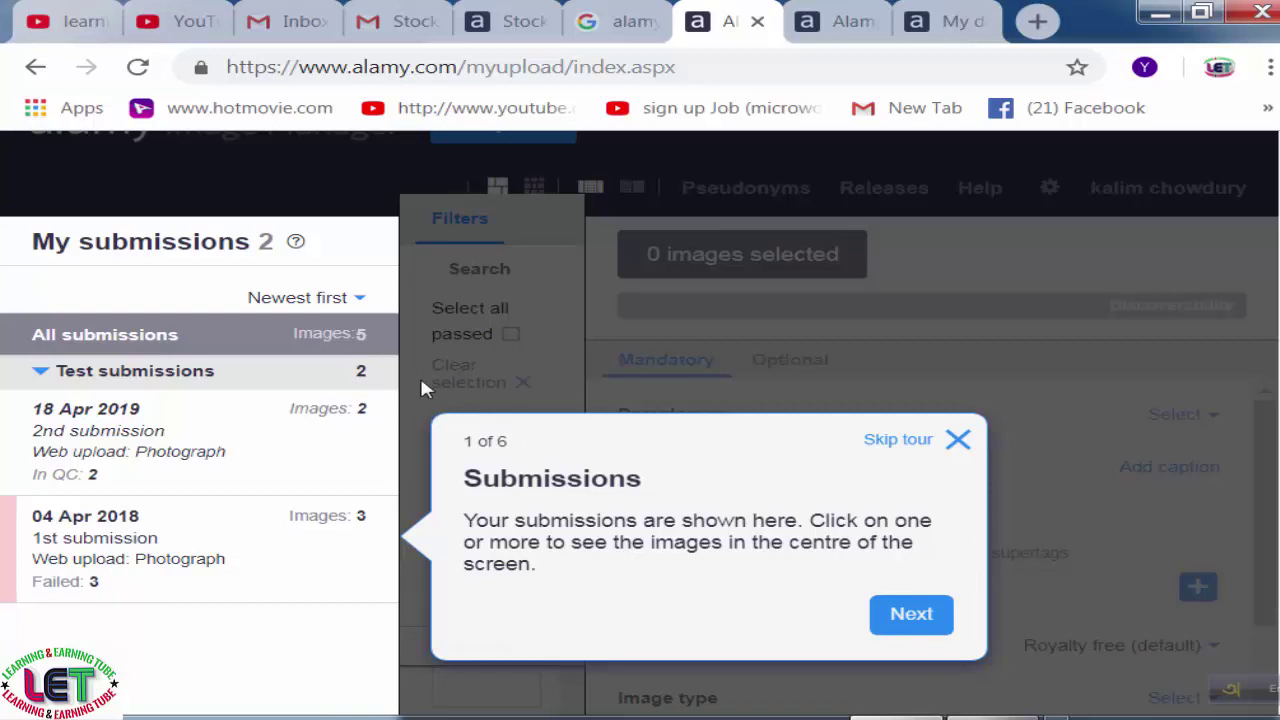
click(908, 622)
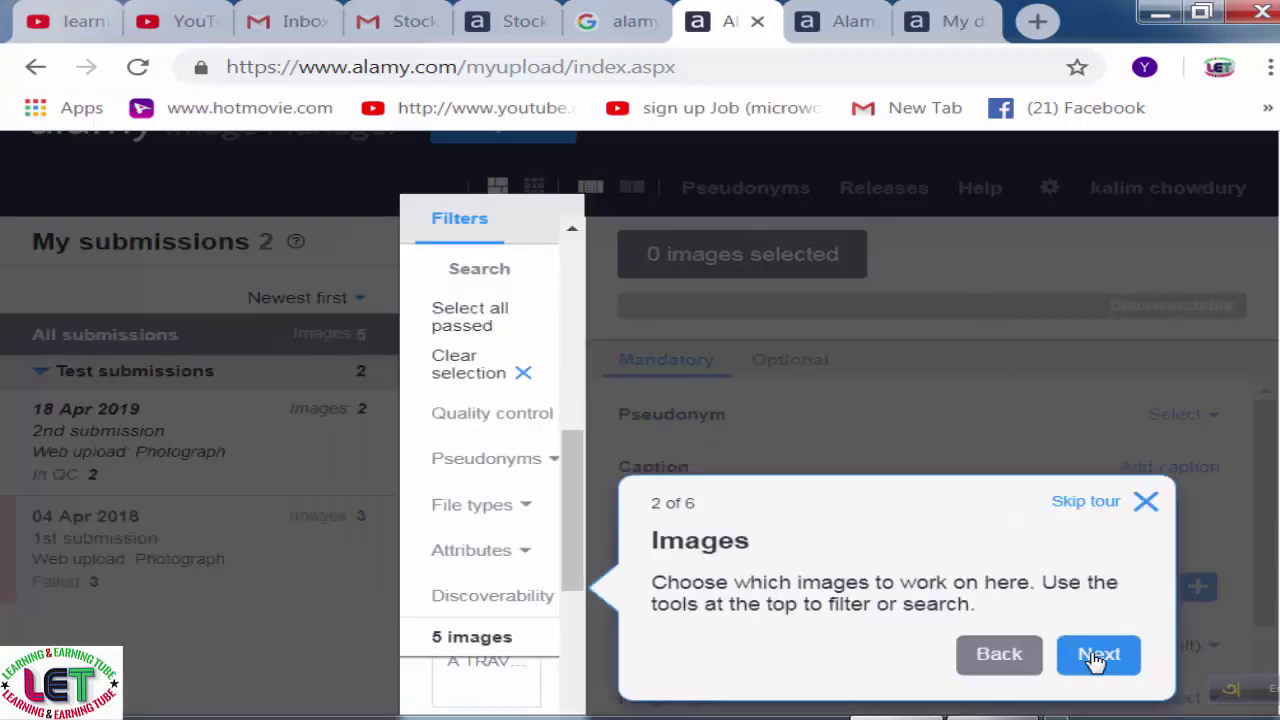
click(1006, 668)
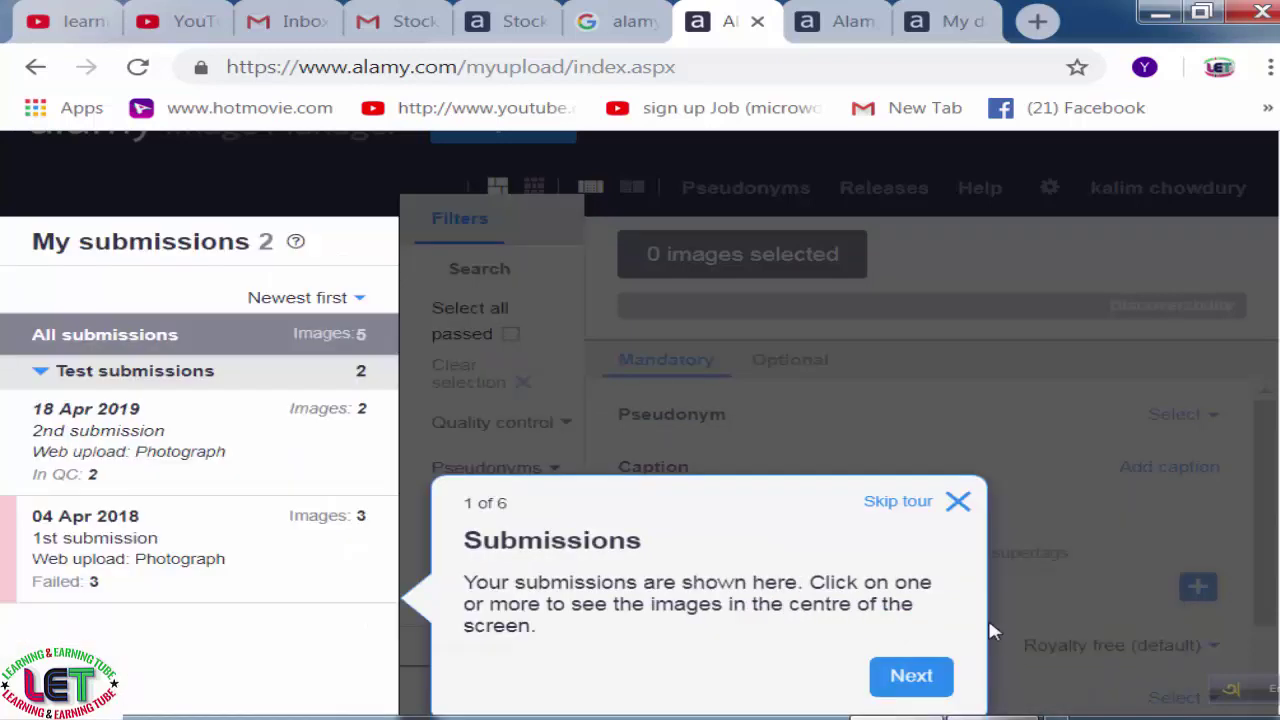
click(935, 682)
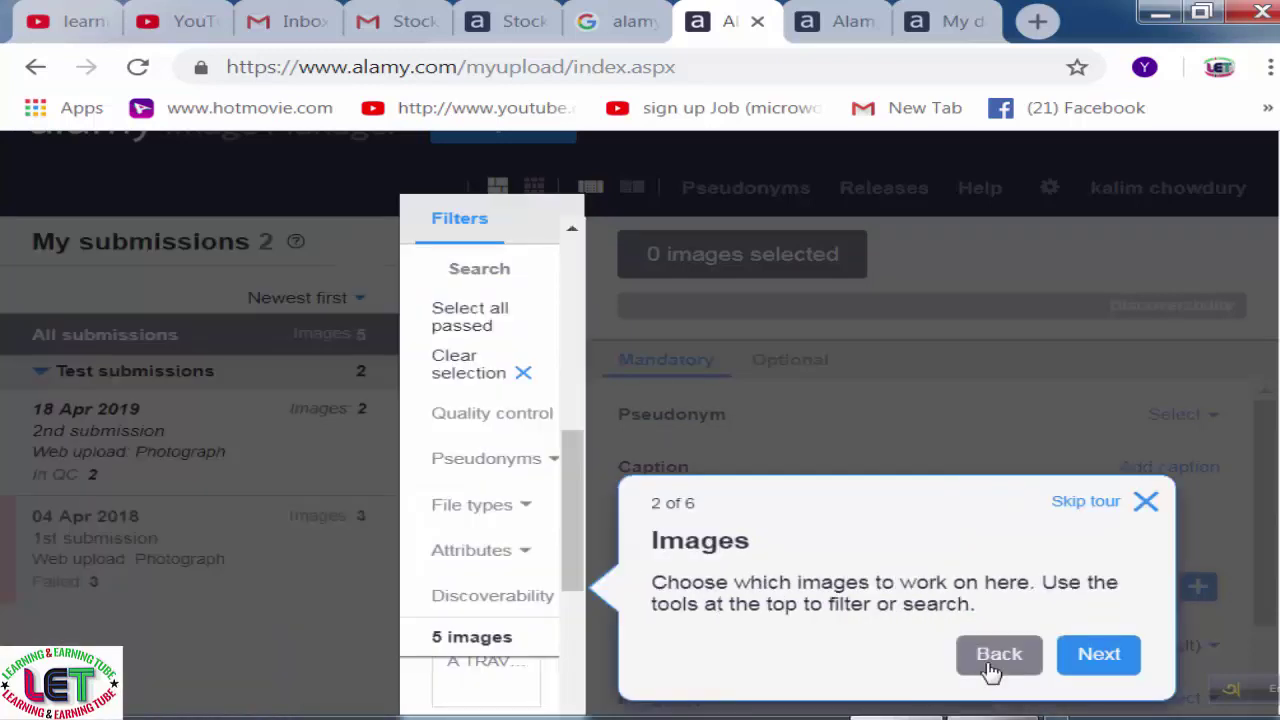
click(1097, 664)
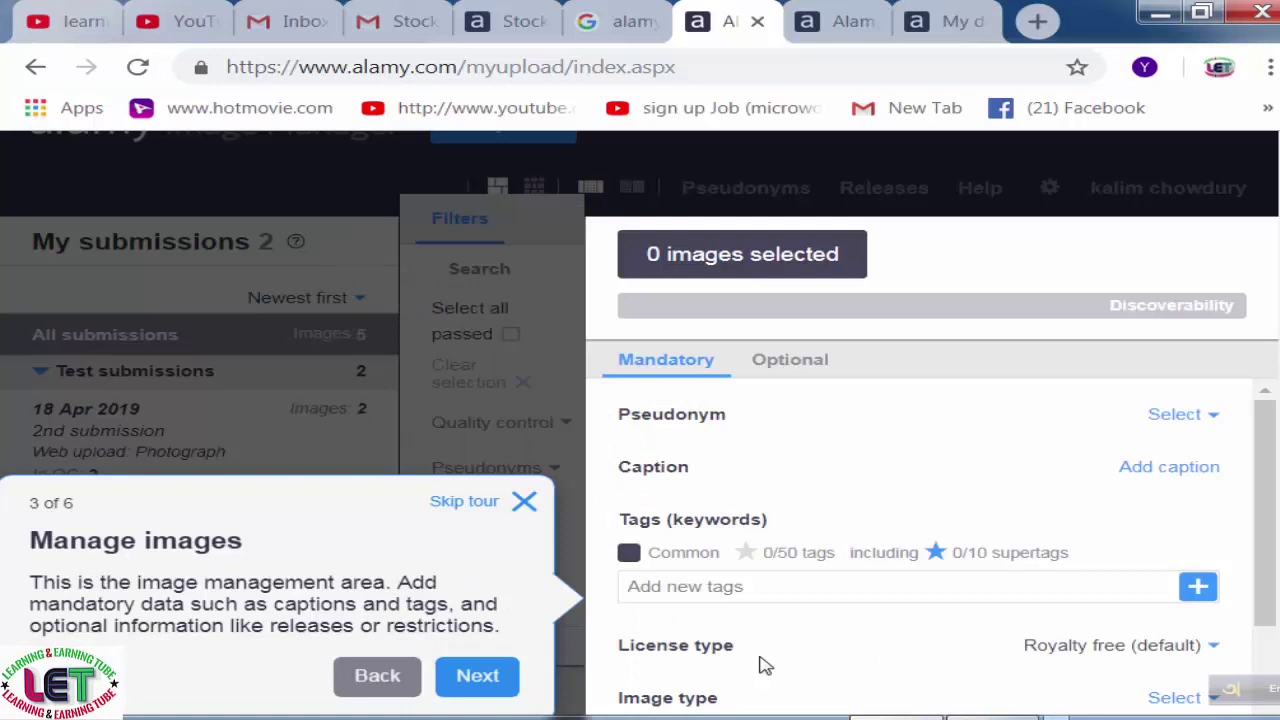
click(477, 676)
click(940, 460)
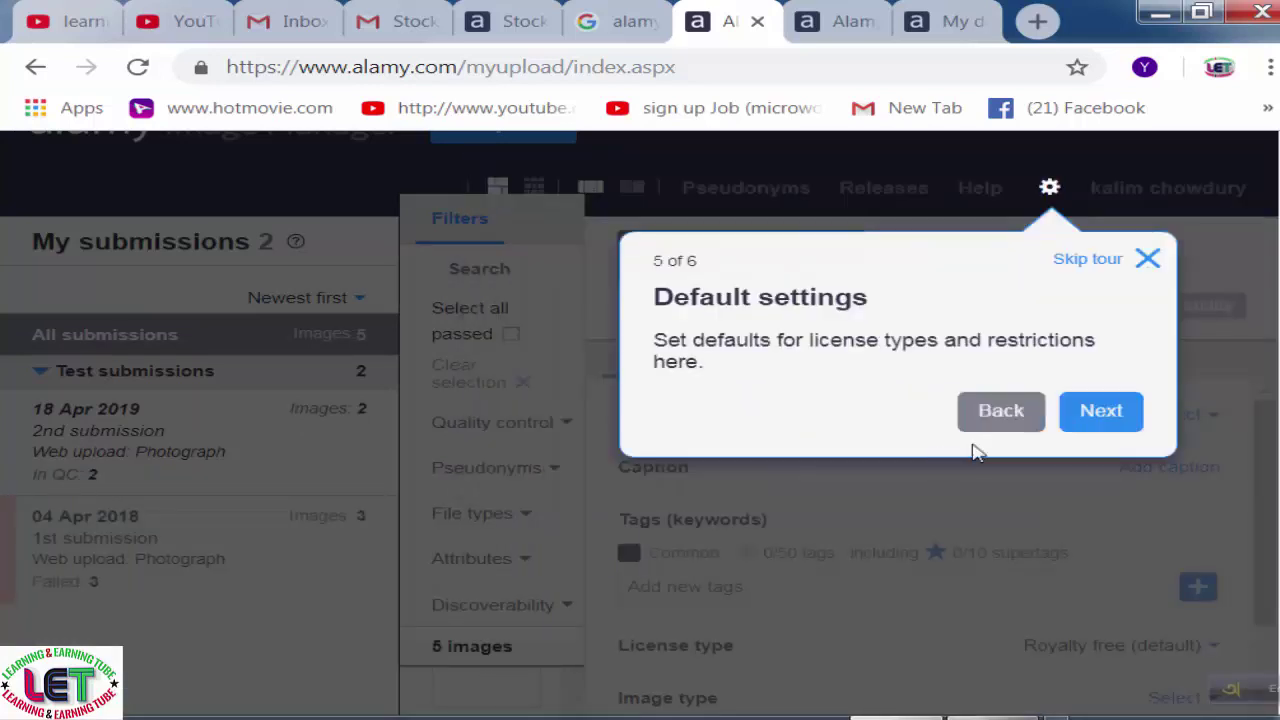
click(1115, 417)
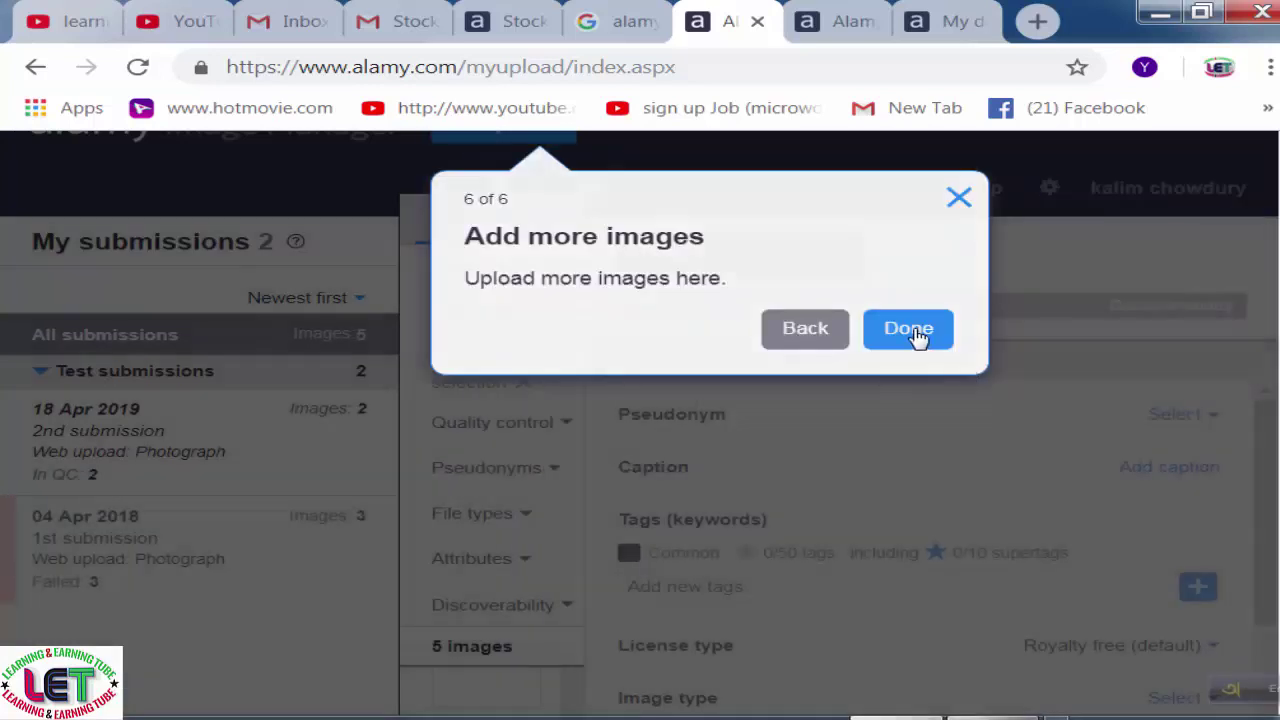
click(918, 333)
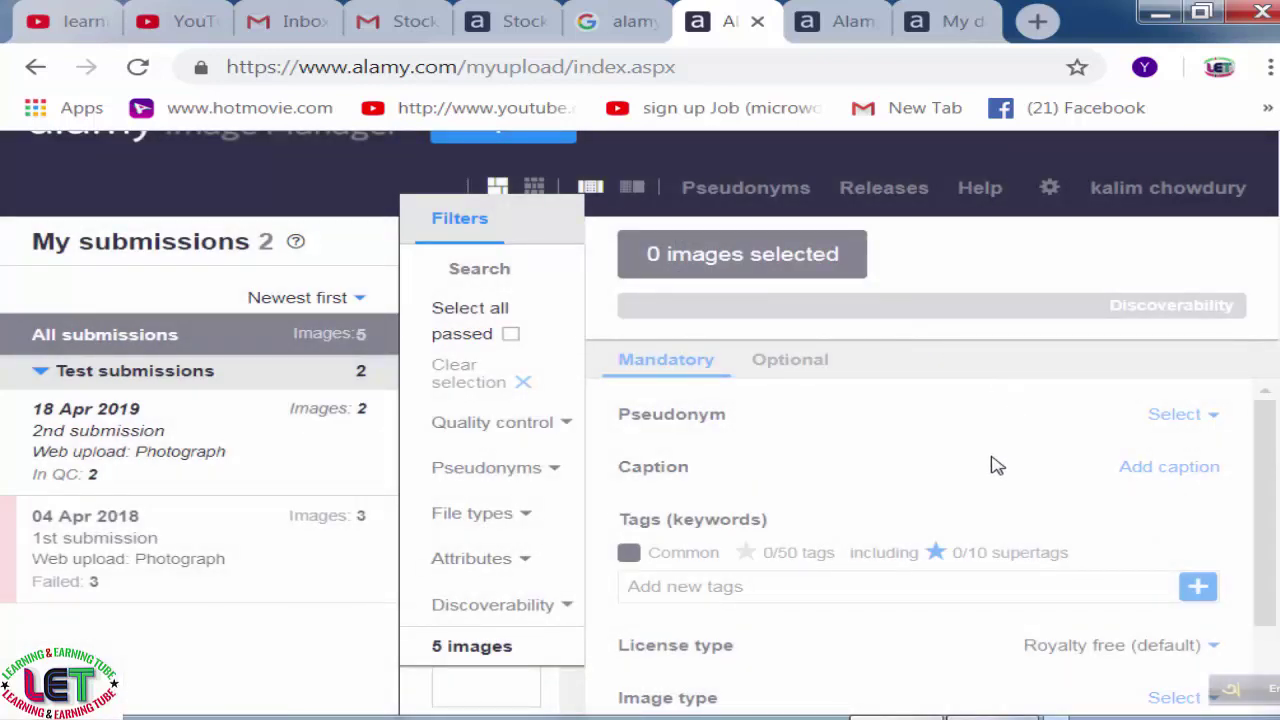
Examine the Image Manager's filters and image detail fields, and open the image search
mouse_move(1105, 205)
scroll(857, 528, down, 1)
click(512, 612)
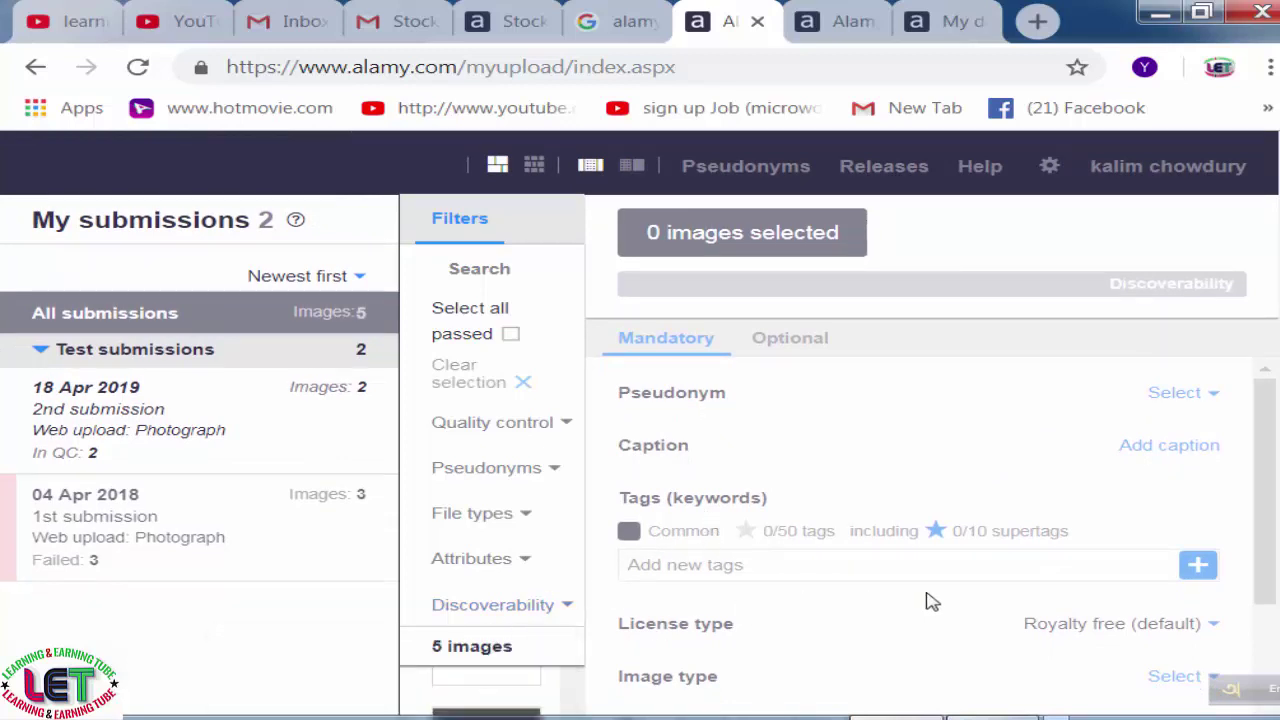
scroll(928, 600, up, 1)
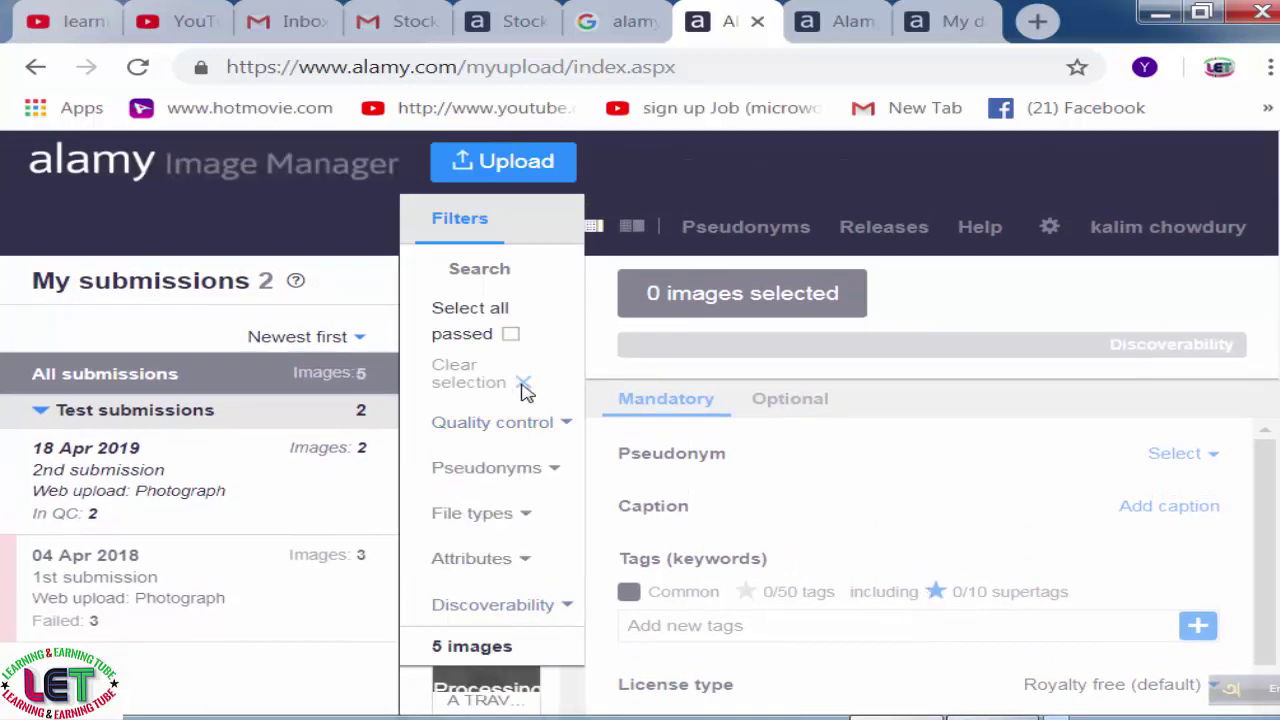
scroll(571, 523, down, 1)
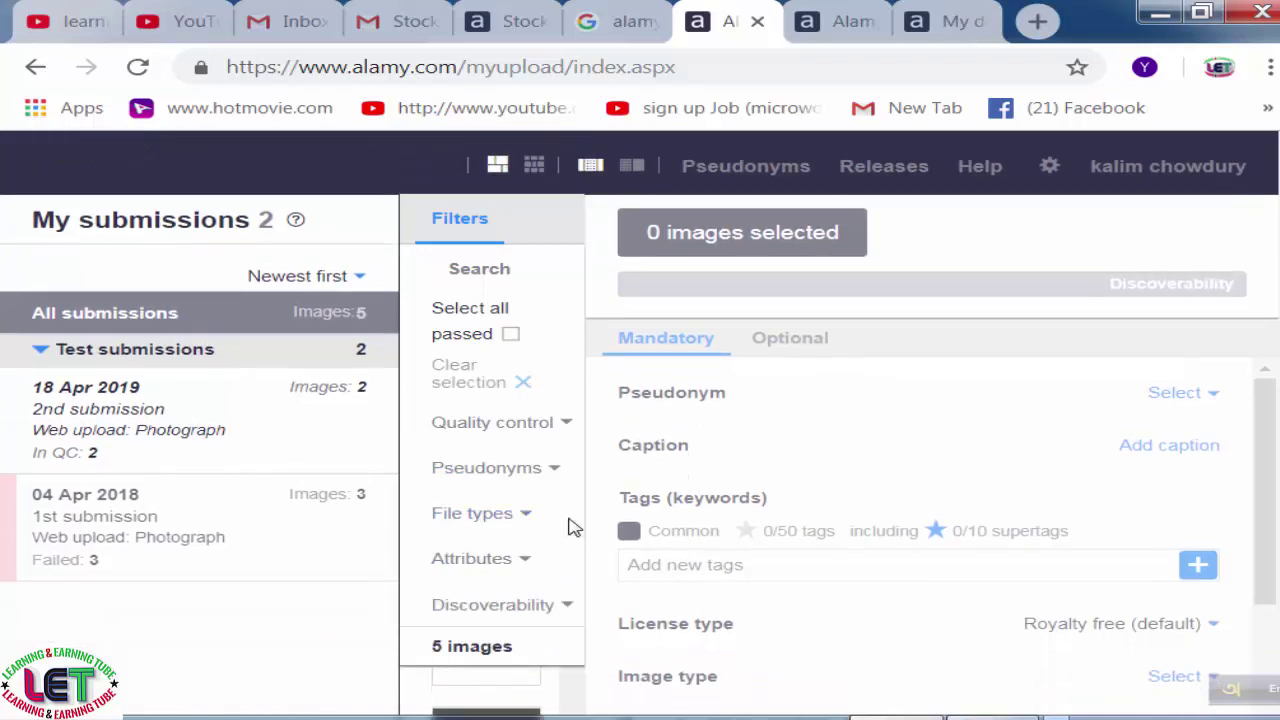
click(507, 279)
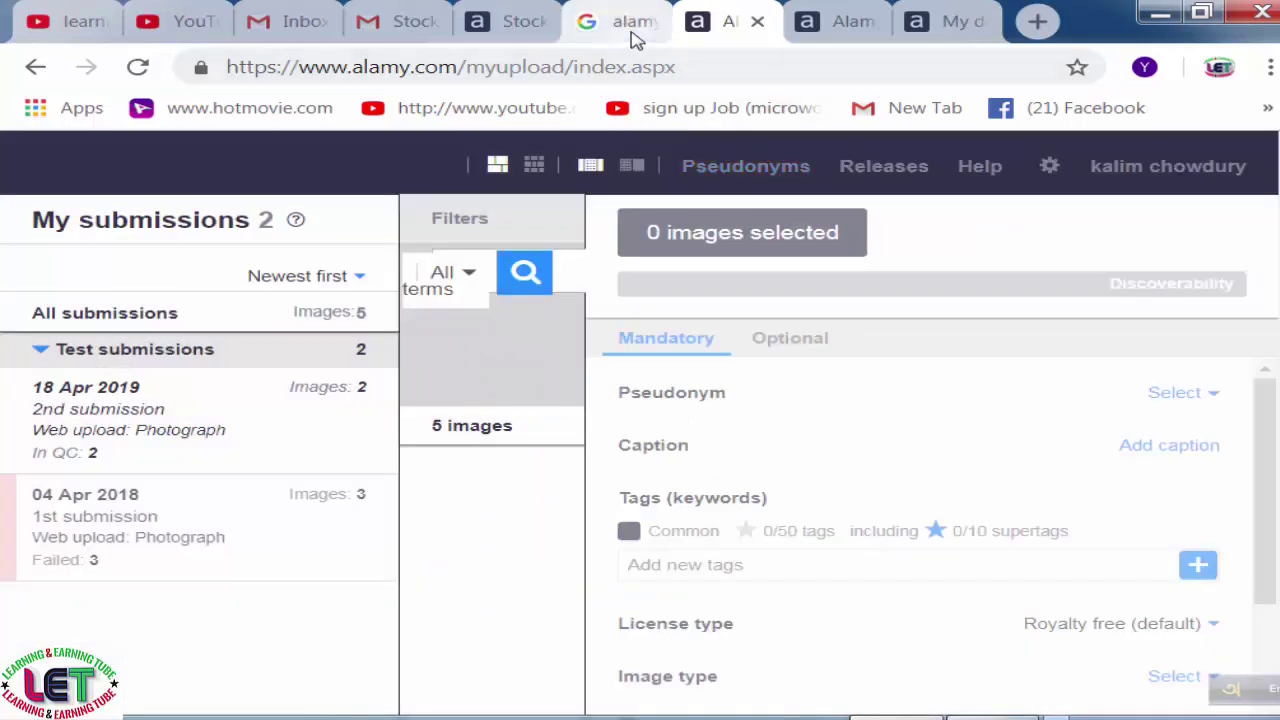
Close the Stock Photo Requests blog article and return to the contributor dashboard
click(510, 21)
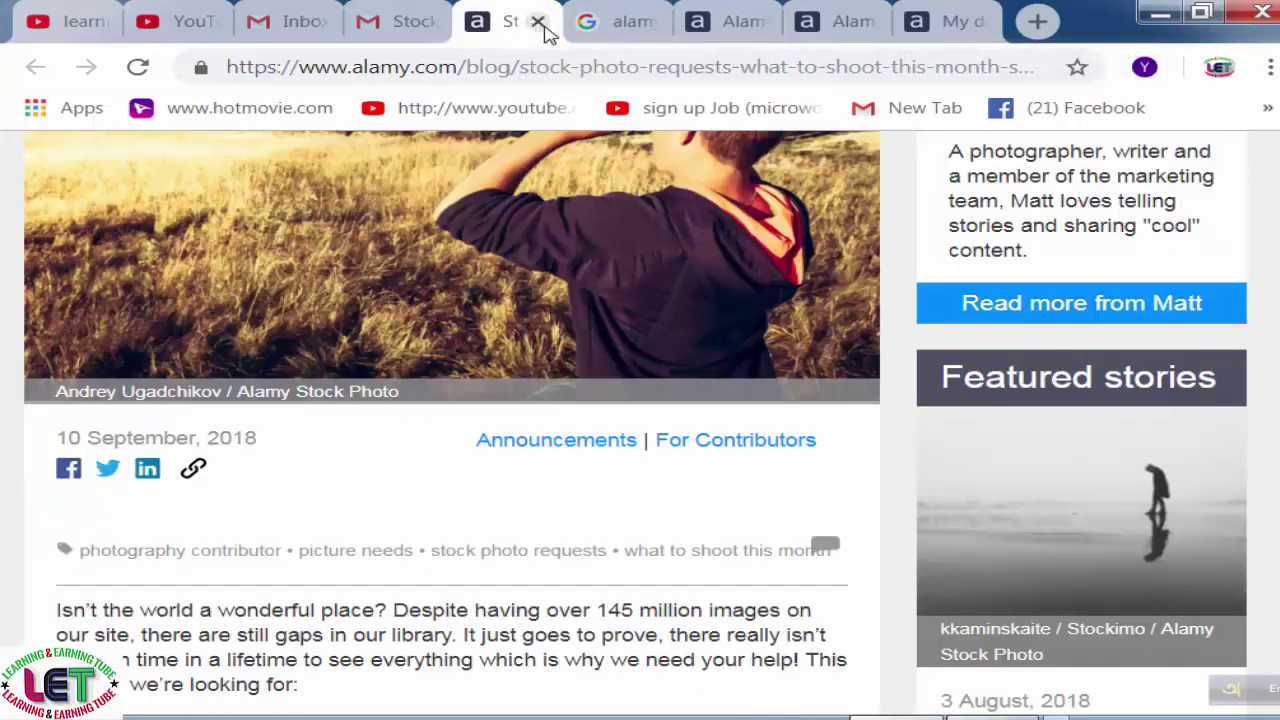
click(537, 21)
click(636, 36)
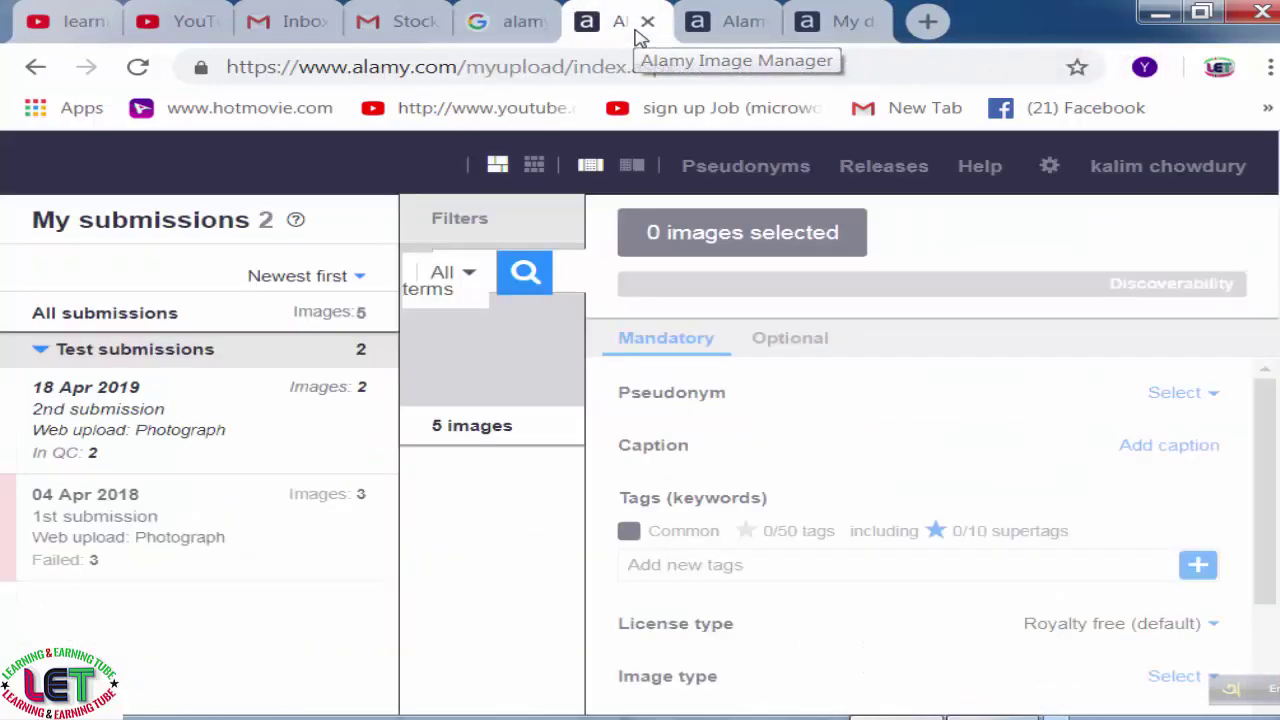
click(730, 30)
click(848, 22)
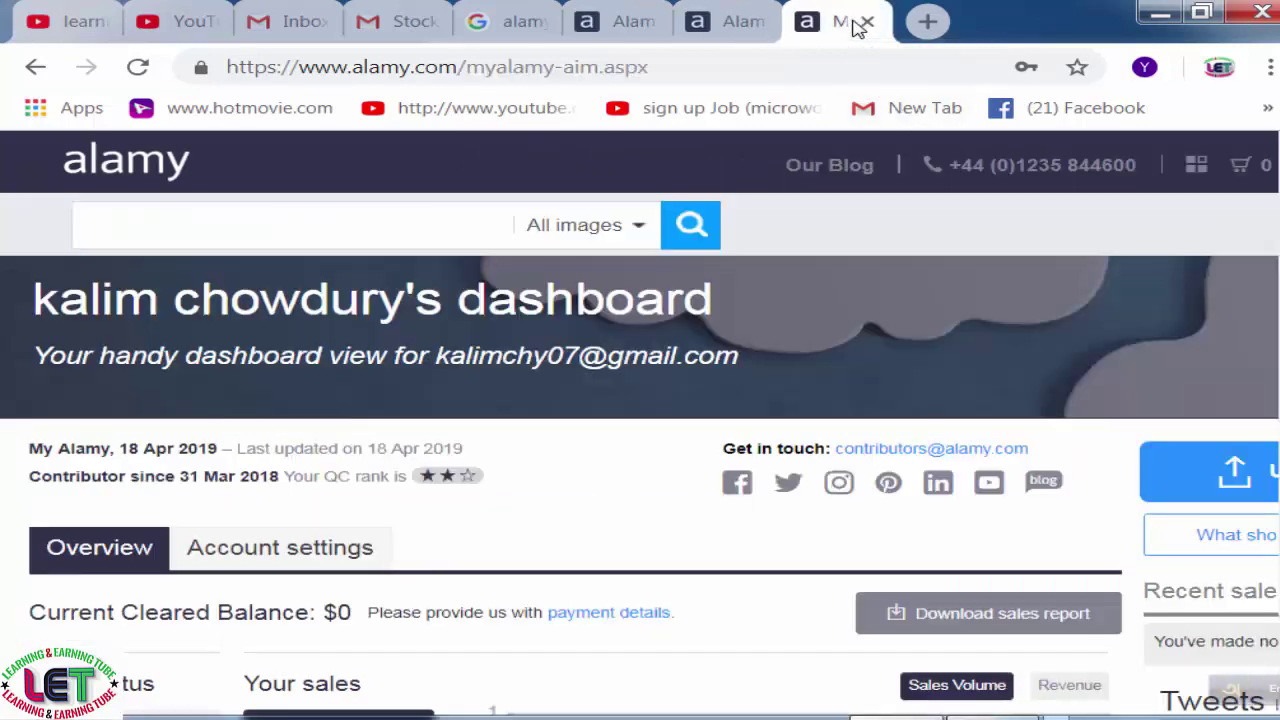
Open the contributor dashboard from the Alamy home page and look through its sales overview, tools and information sections
click(740, 24)
mouse_move(1046, 183)
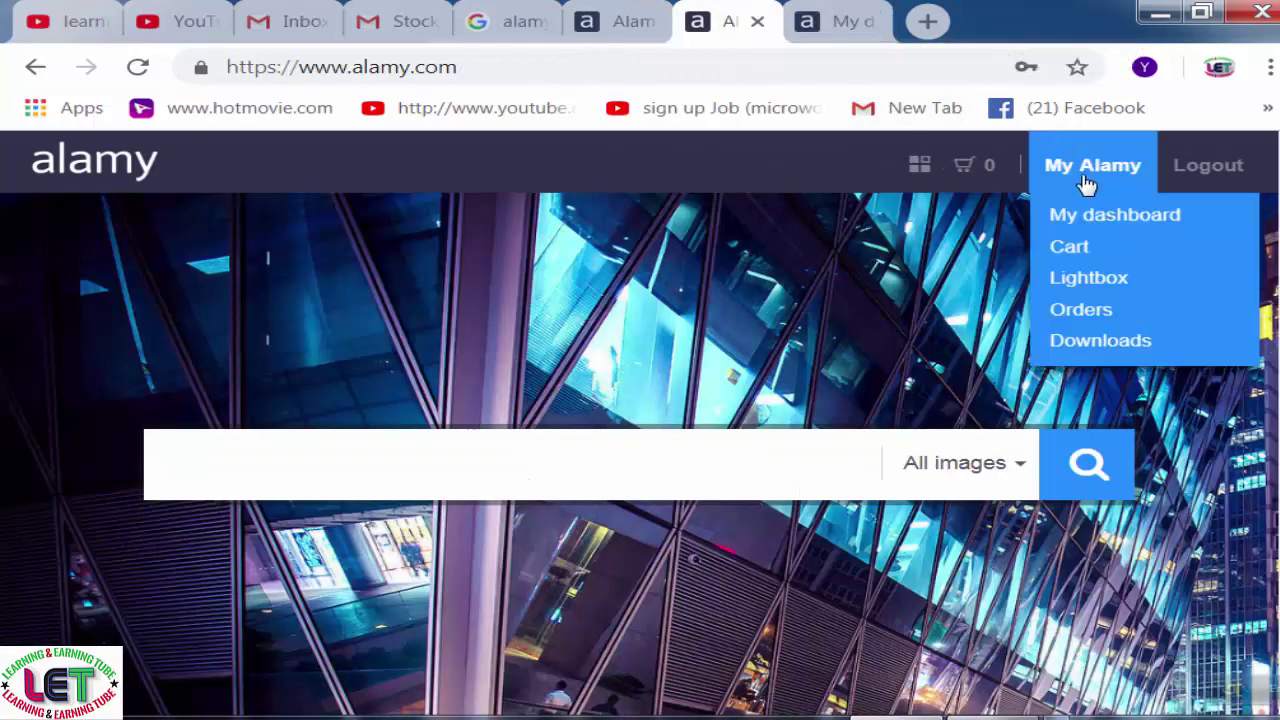
click(1112, 222)
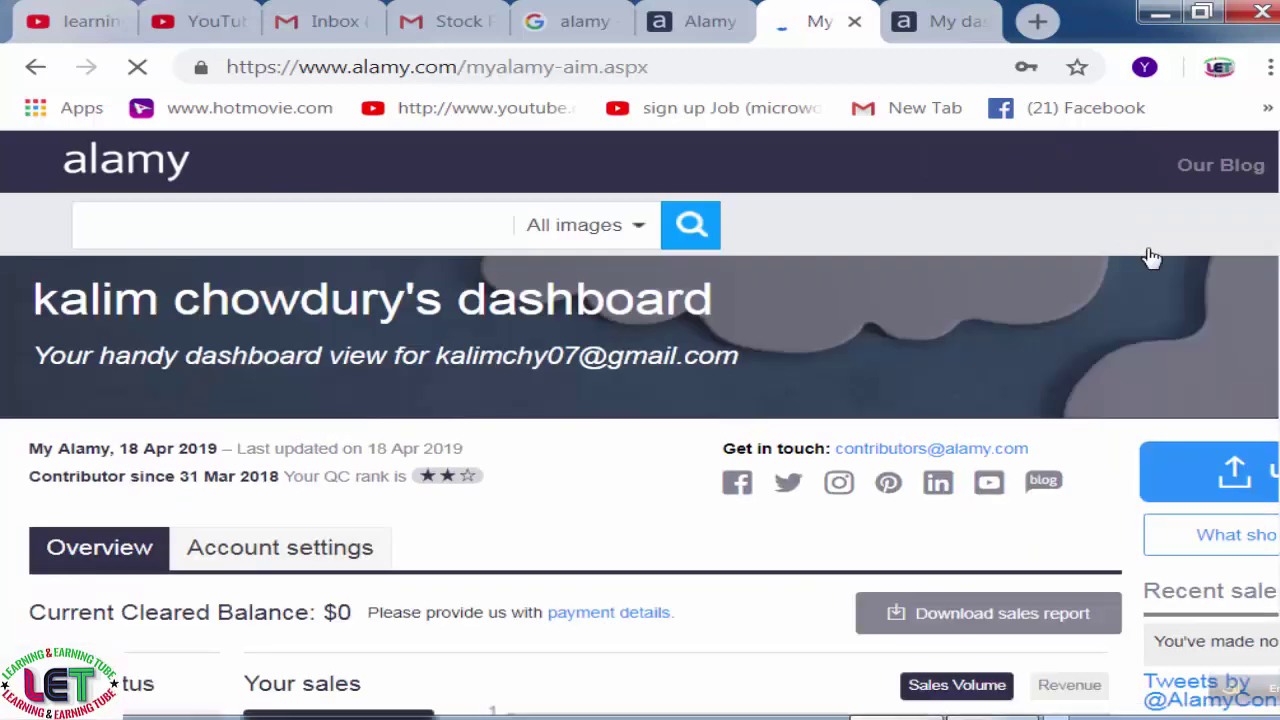
scroll(1025, 503, down, 1)
scroll(1025, 503, down, 3)
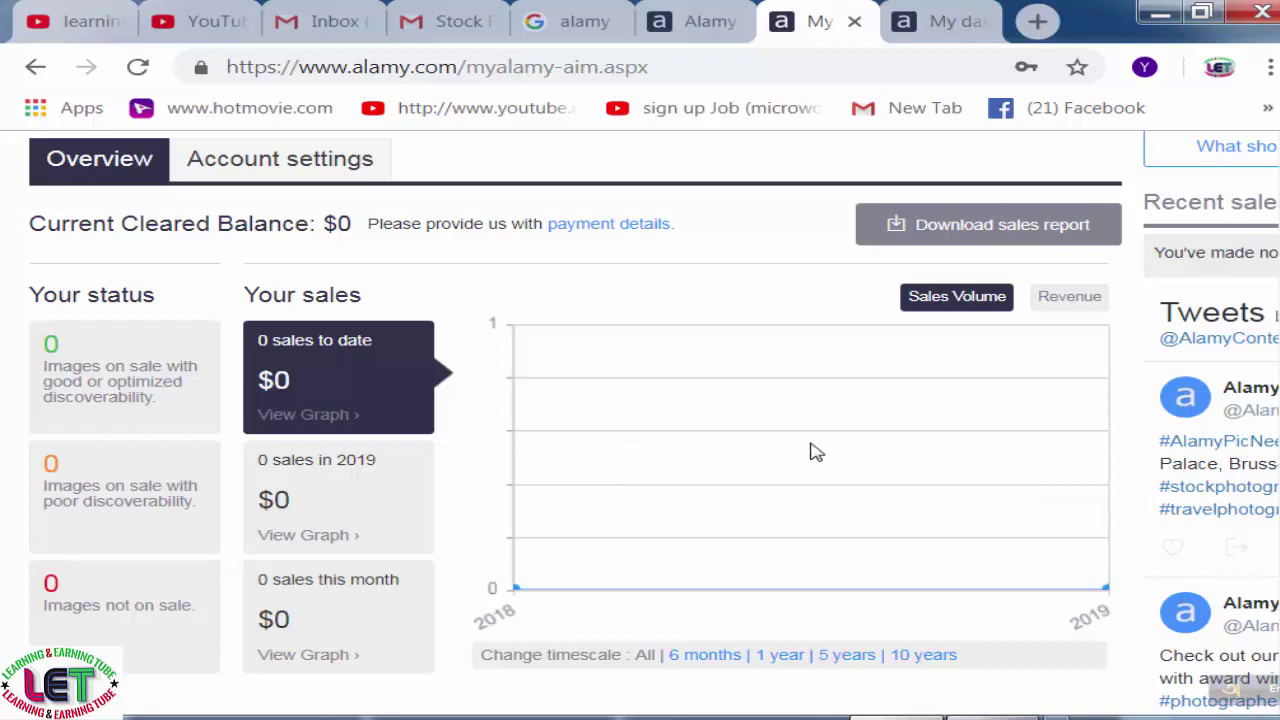
scroll(816, 450, down, 4)
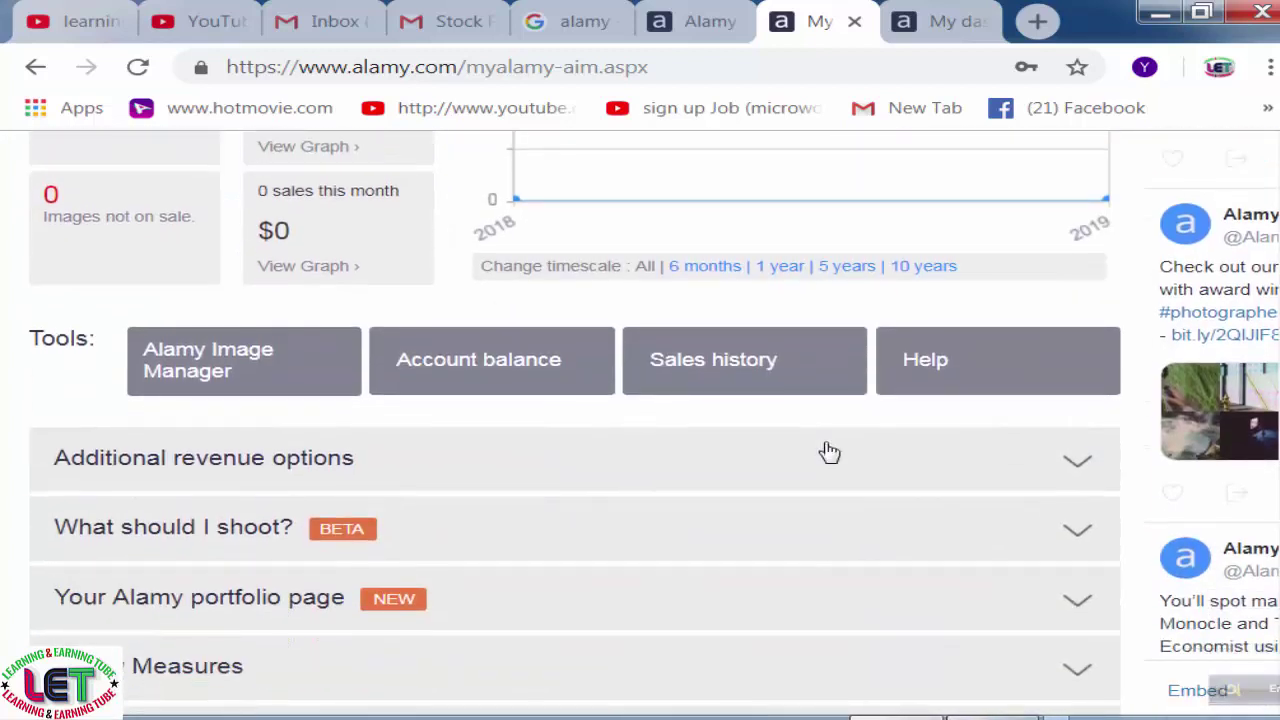
scroll(829, 451, down, 3)
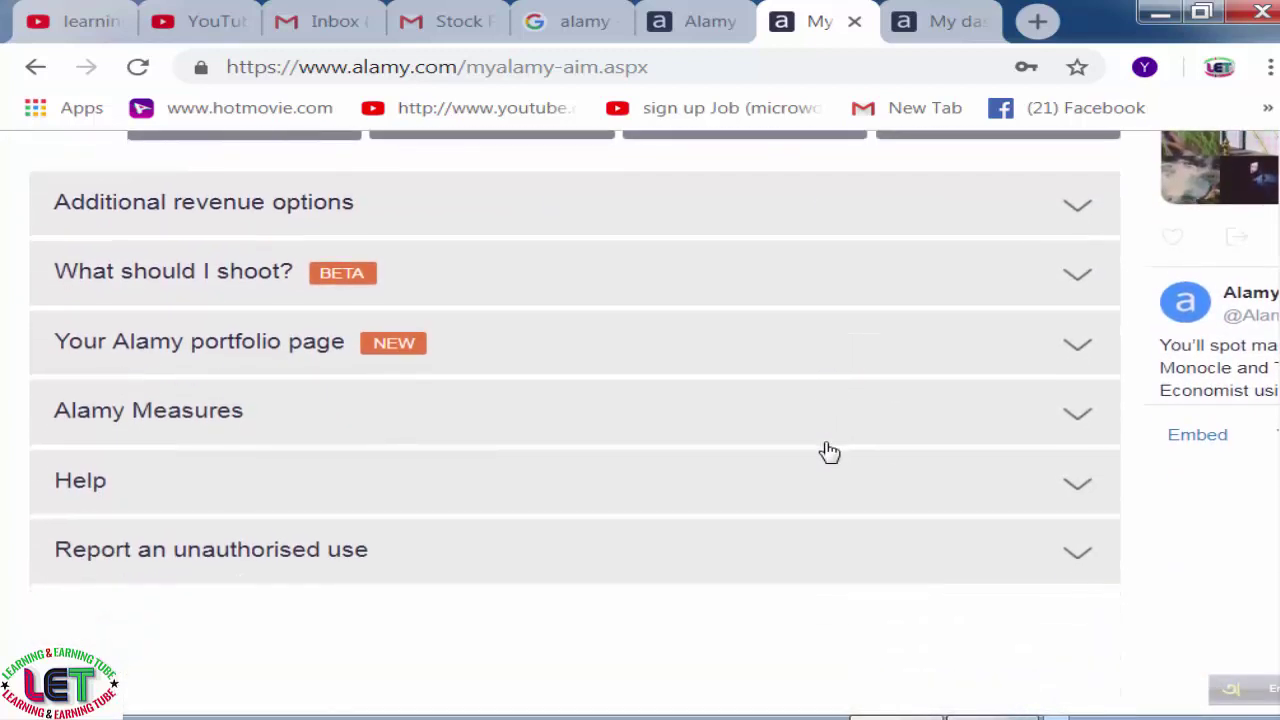
scroll(840, 455, down, 2)
scroll(983, 460, up, 7)
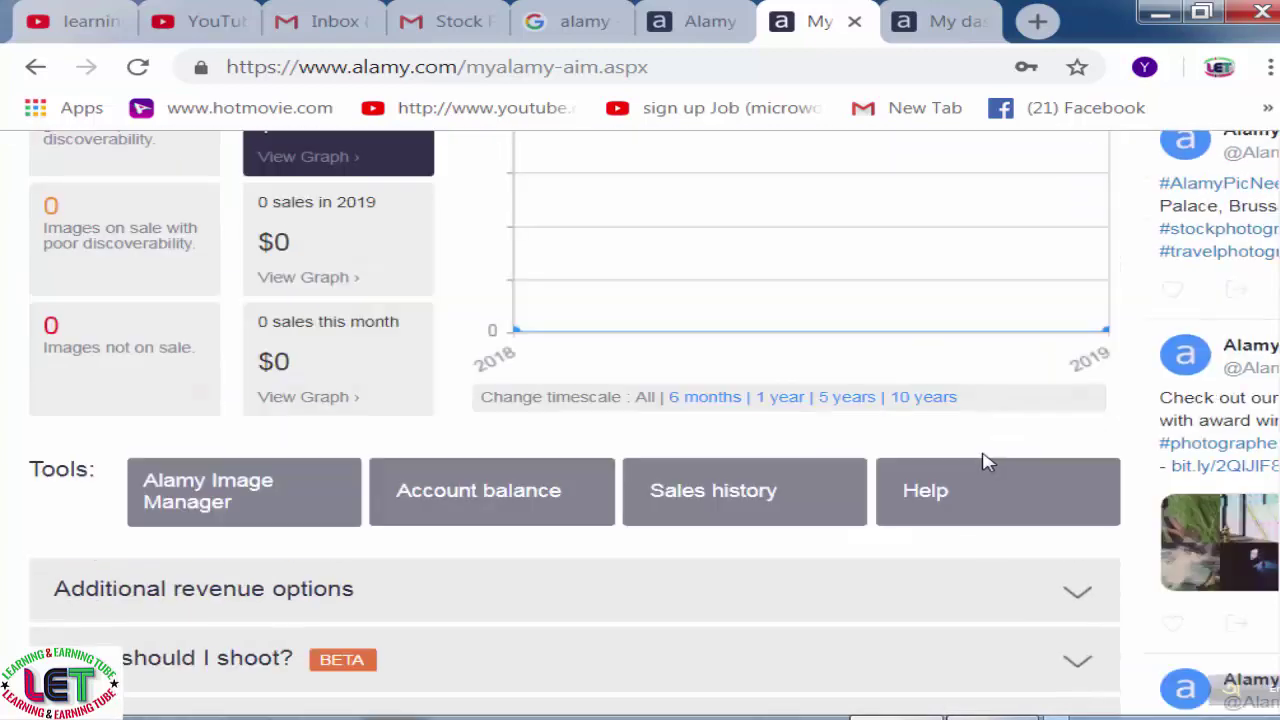
scroll(988, 465, up, 3)
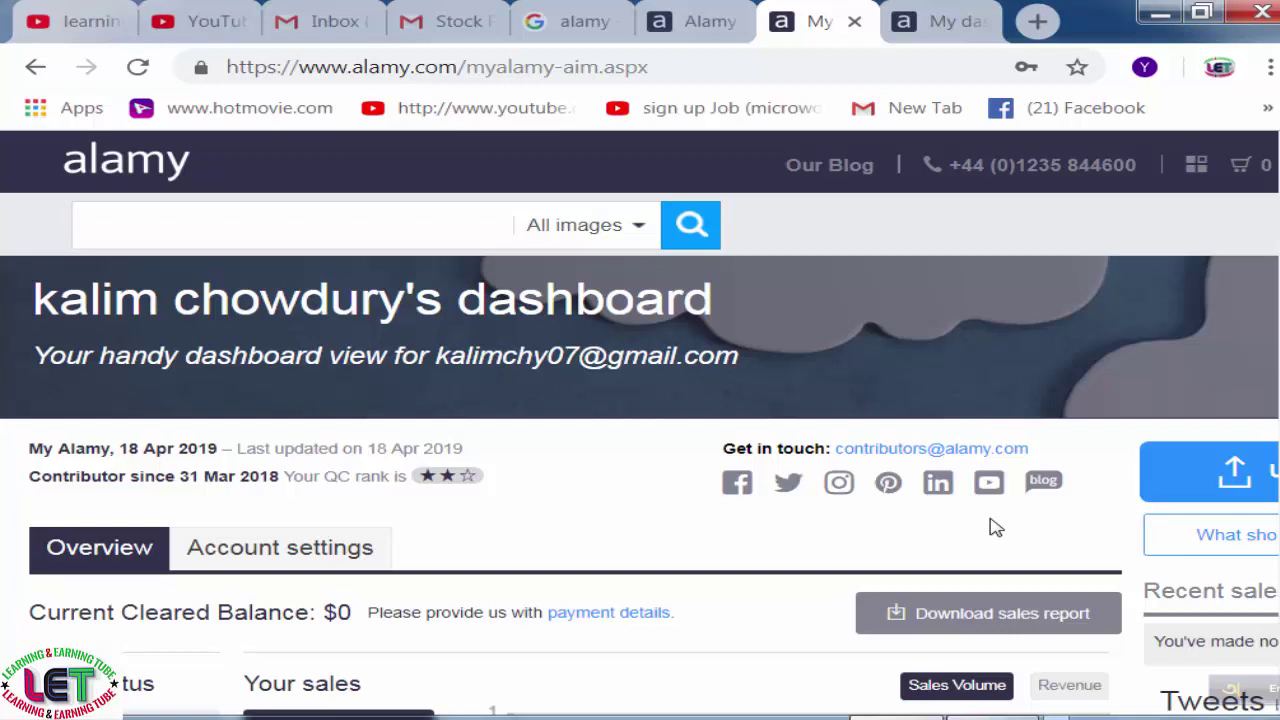
Open the image upload page, choose Photograph under Stock as the upload route and proceed to the following stages
click(1243, 478)
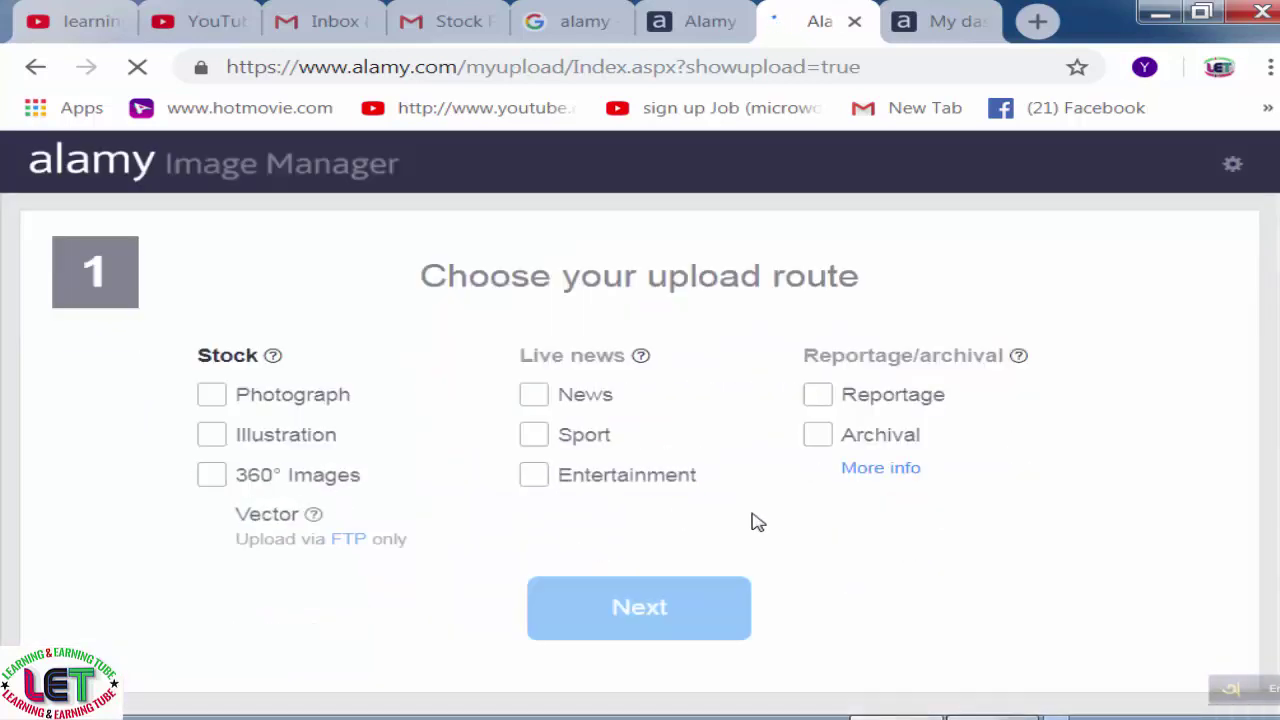
scroll(757, 522, down, 2)
scroll(756, 518, down, 3)
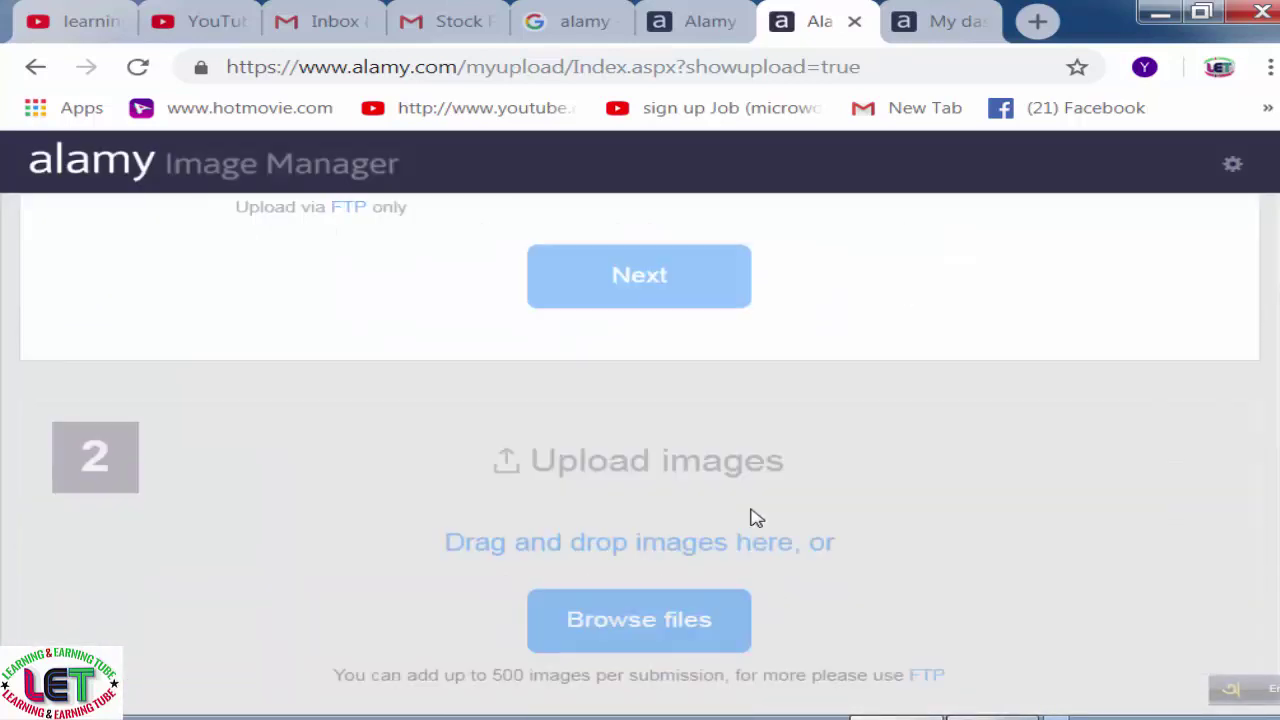
scroll(531, 434, up, 5)
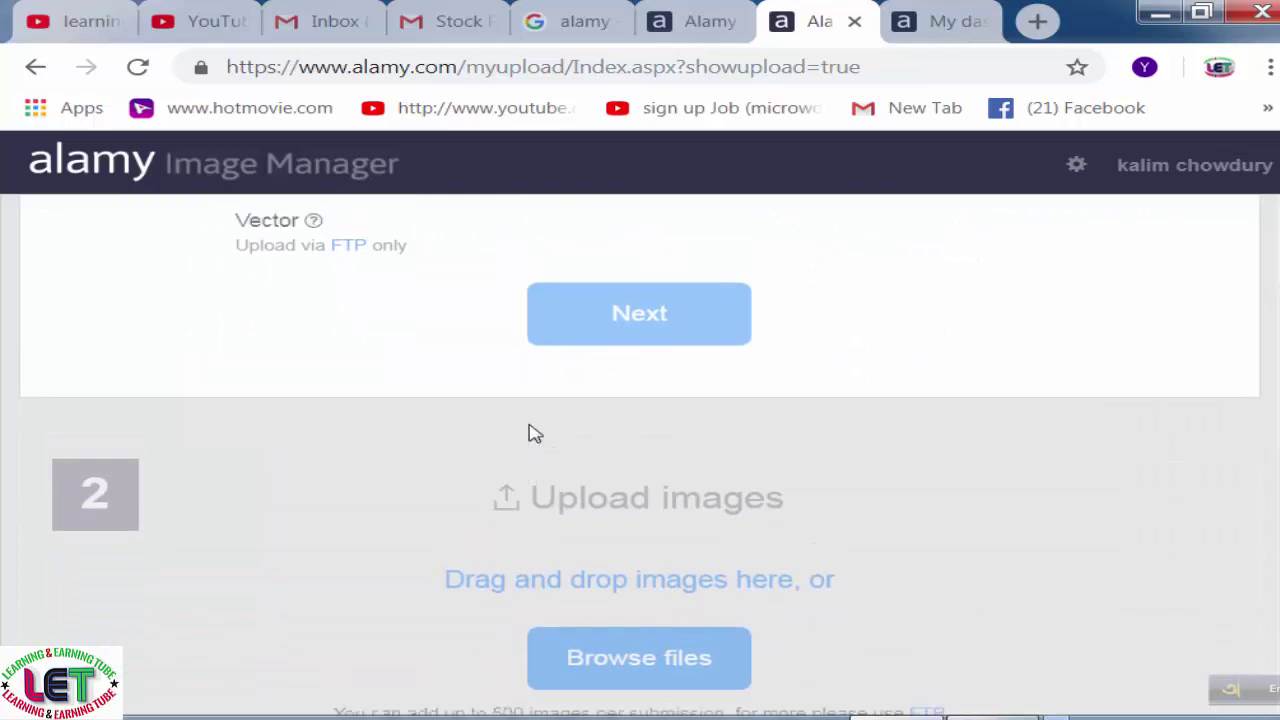
click(212, 514)
scroll(686, 457, down, 3)
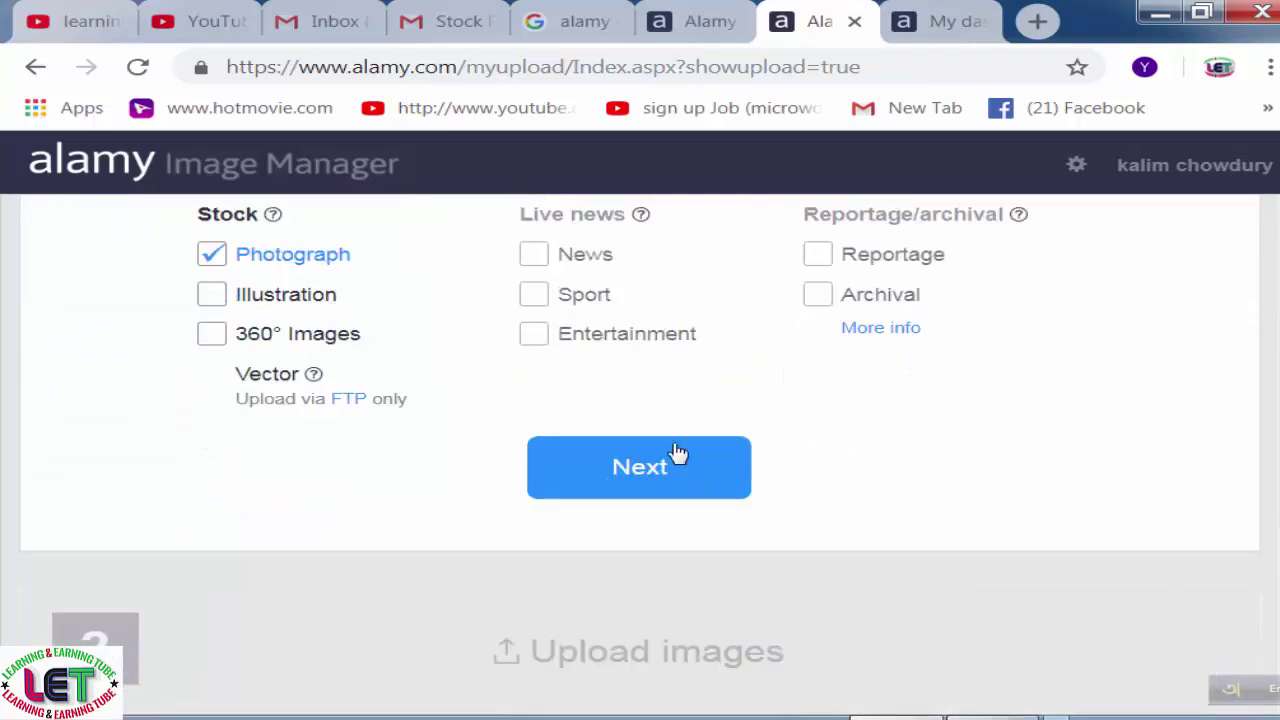
click(648, 467)
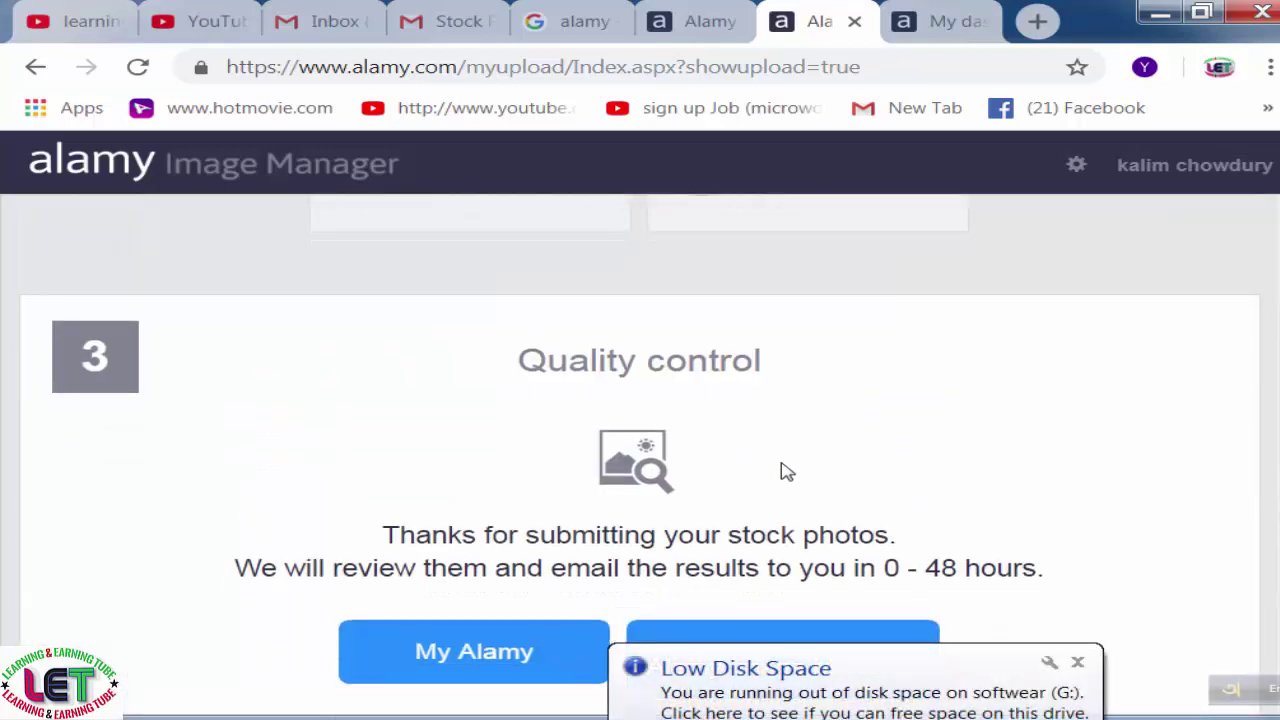
Return to the My Alamy dashboard from the quality control section and open the account balance report
click(509, 666)
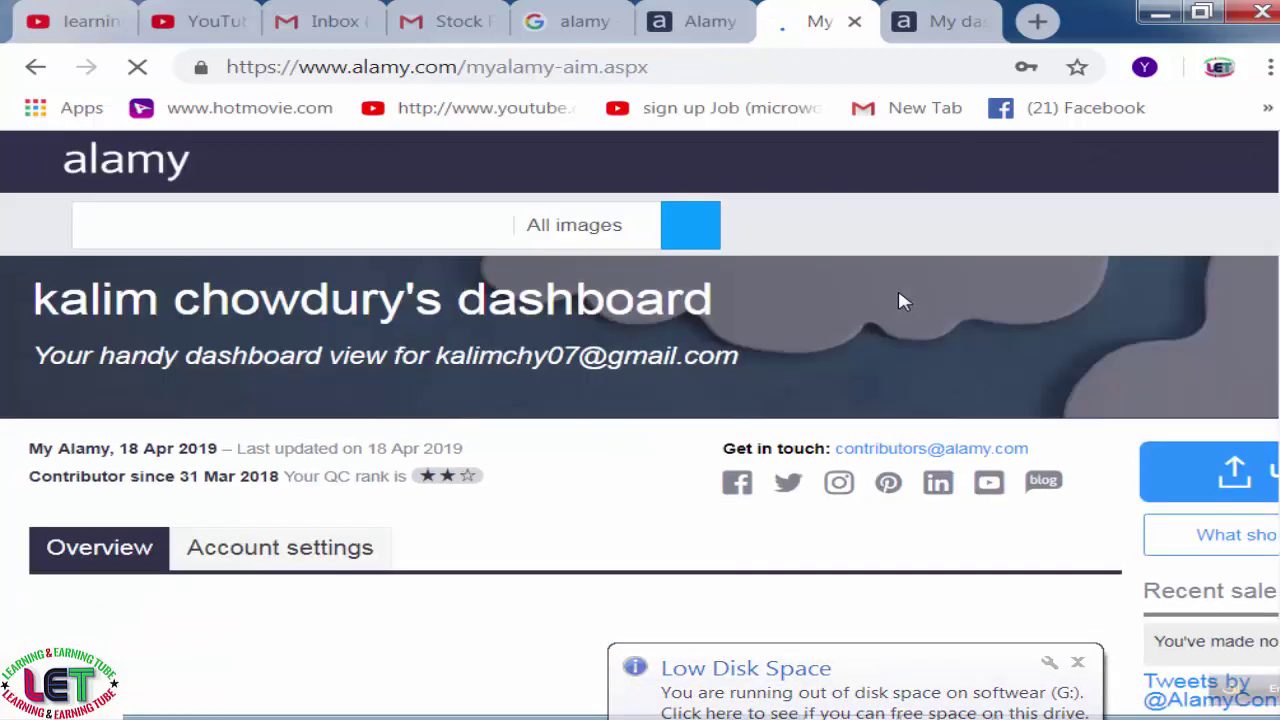
scroll(900, 302, down, 4)
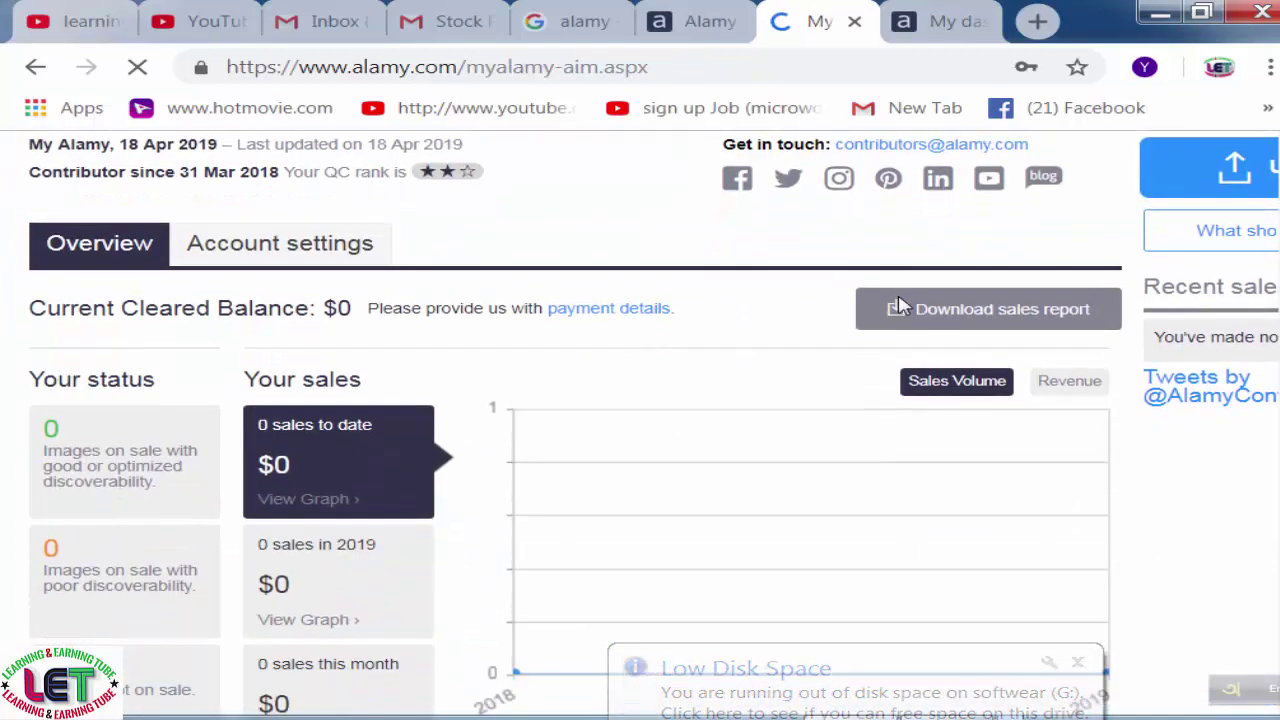
scroll(900, 303, up, 4)
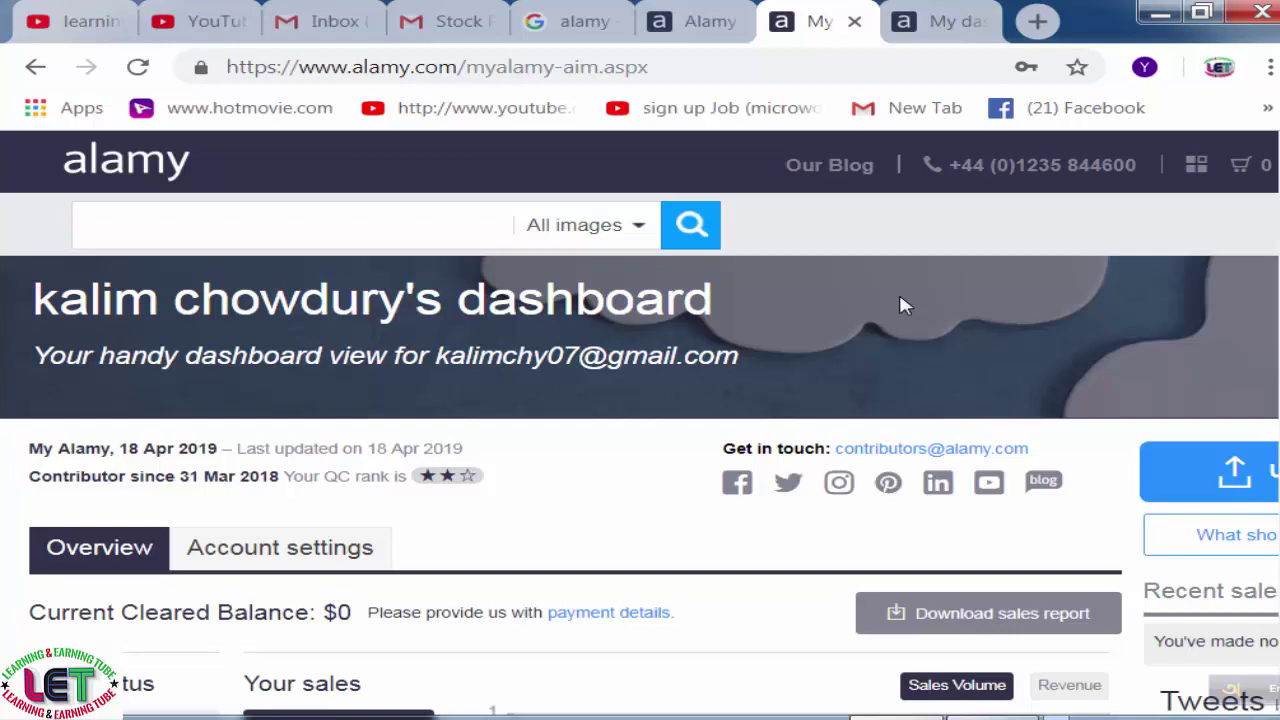
scroll(903, 305, down, 2)
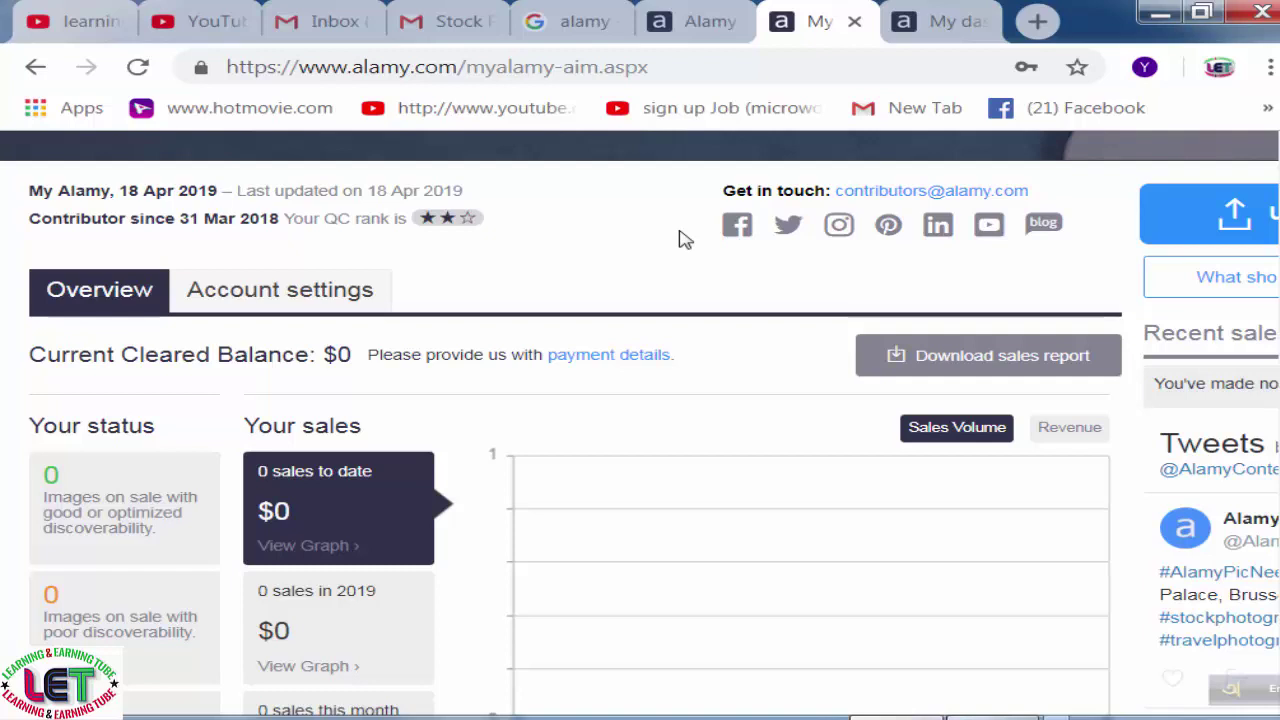
scroll(680, 240, down, 7)
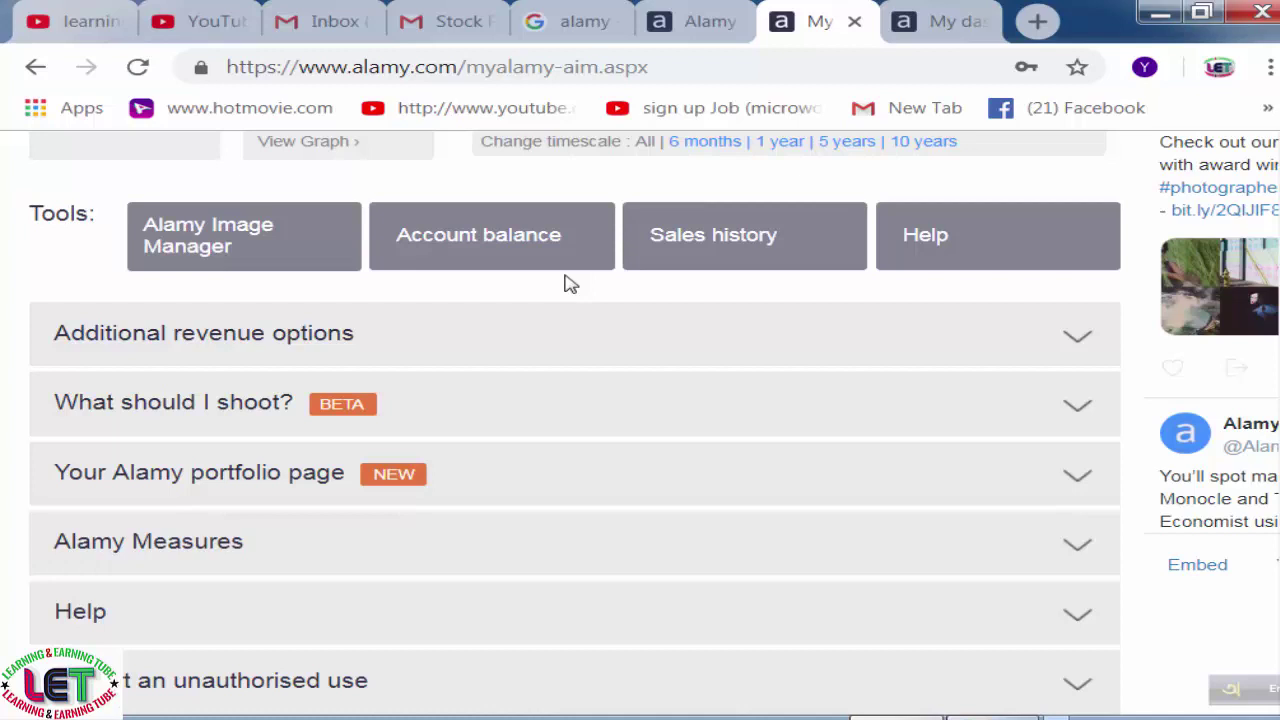
click(480, 243)
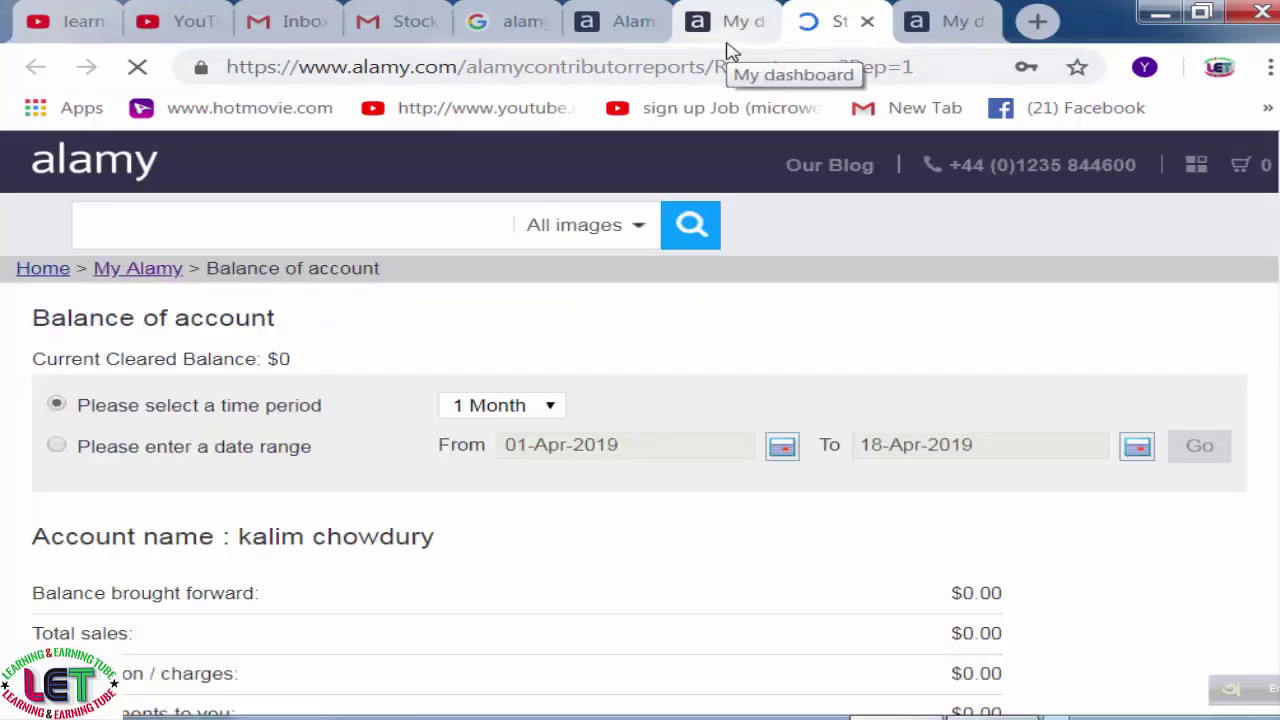
Examine the balance report's sales, commission and payment lines, the payment details notice and the transaction summary table
scroll(900, 394, down, 1)
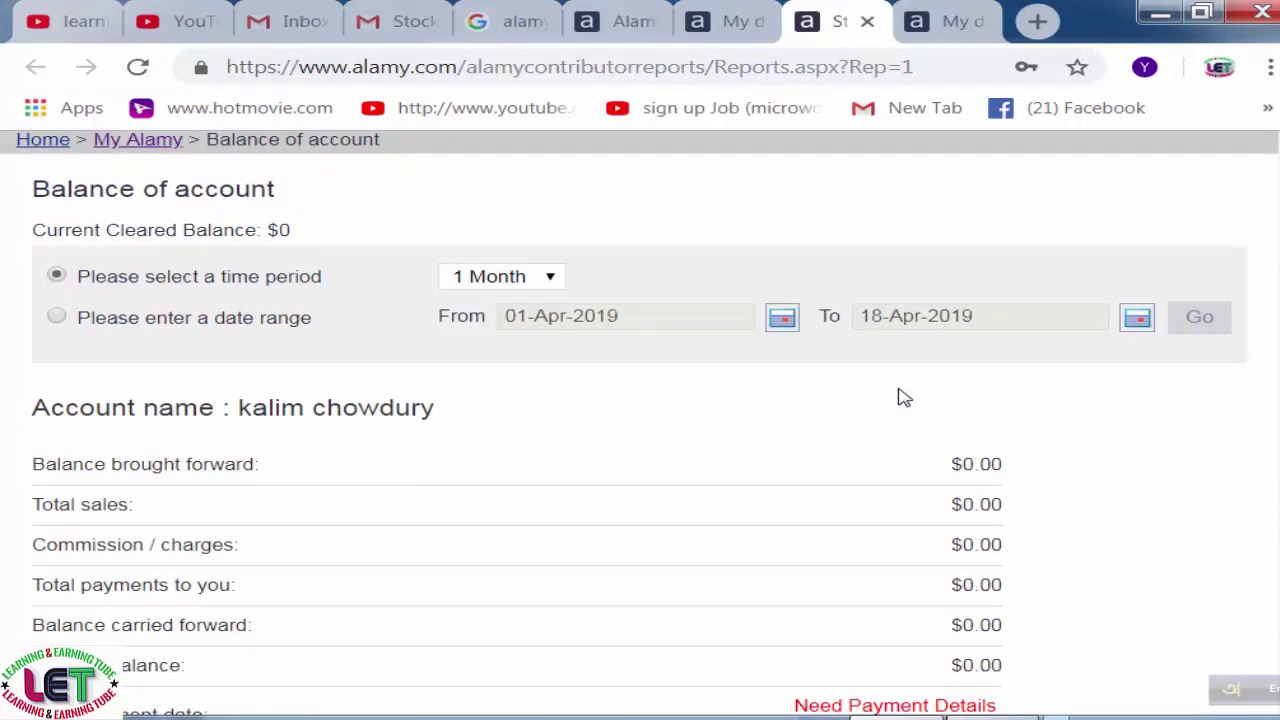
scroll(898, 397, down, 3)
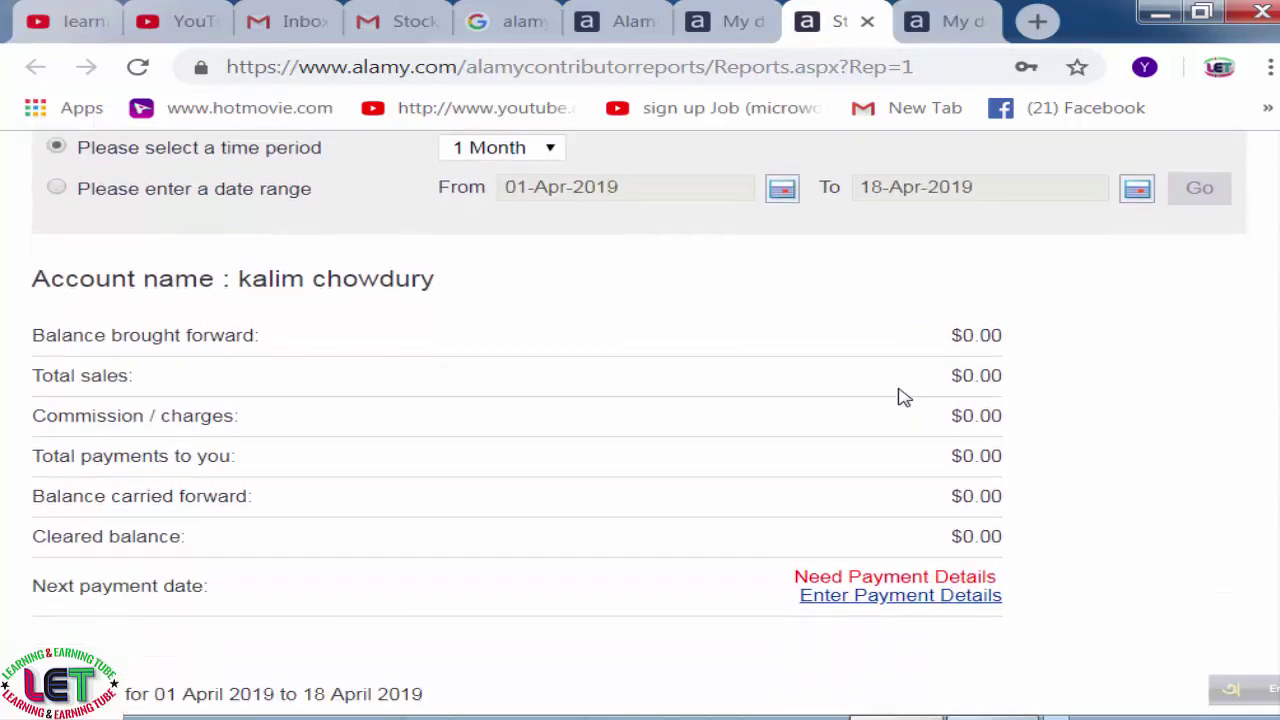
scroll(898, 397, down, 2)
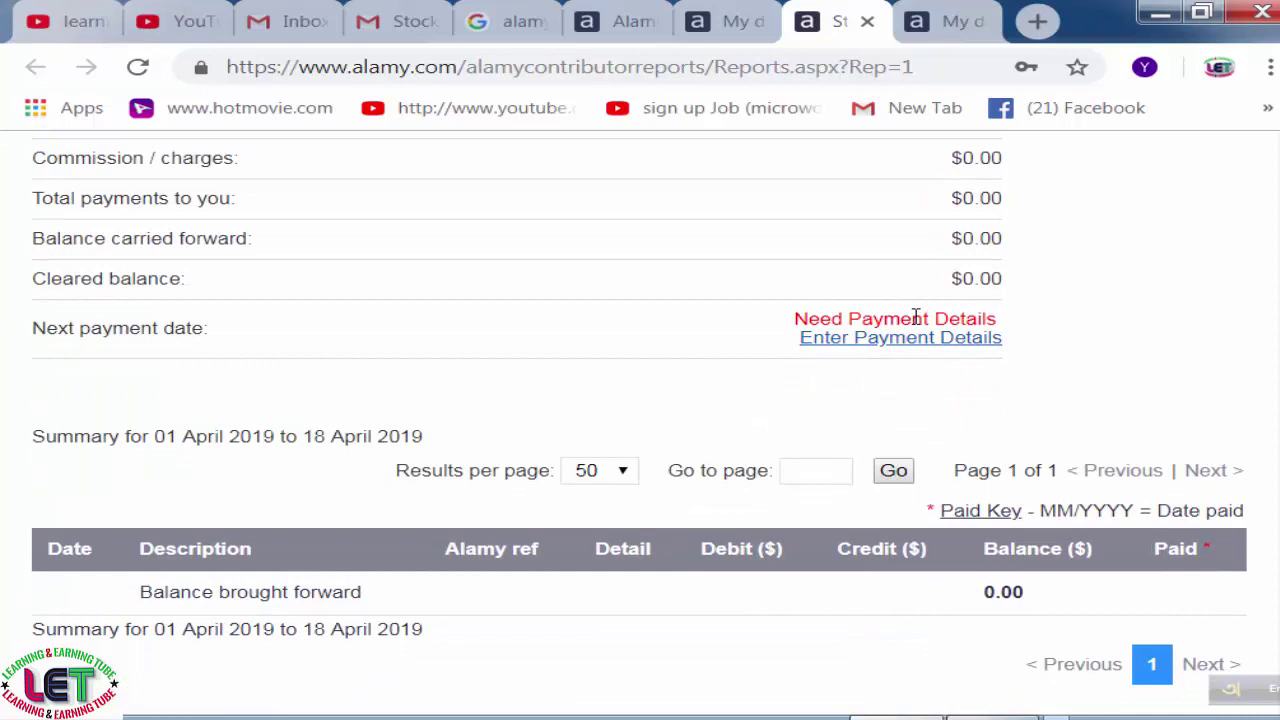
scroll(957, 387, down, 2)
scroll(957, 387, down, 1)
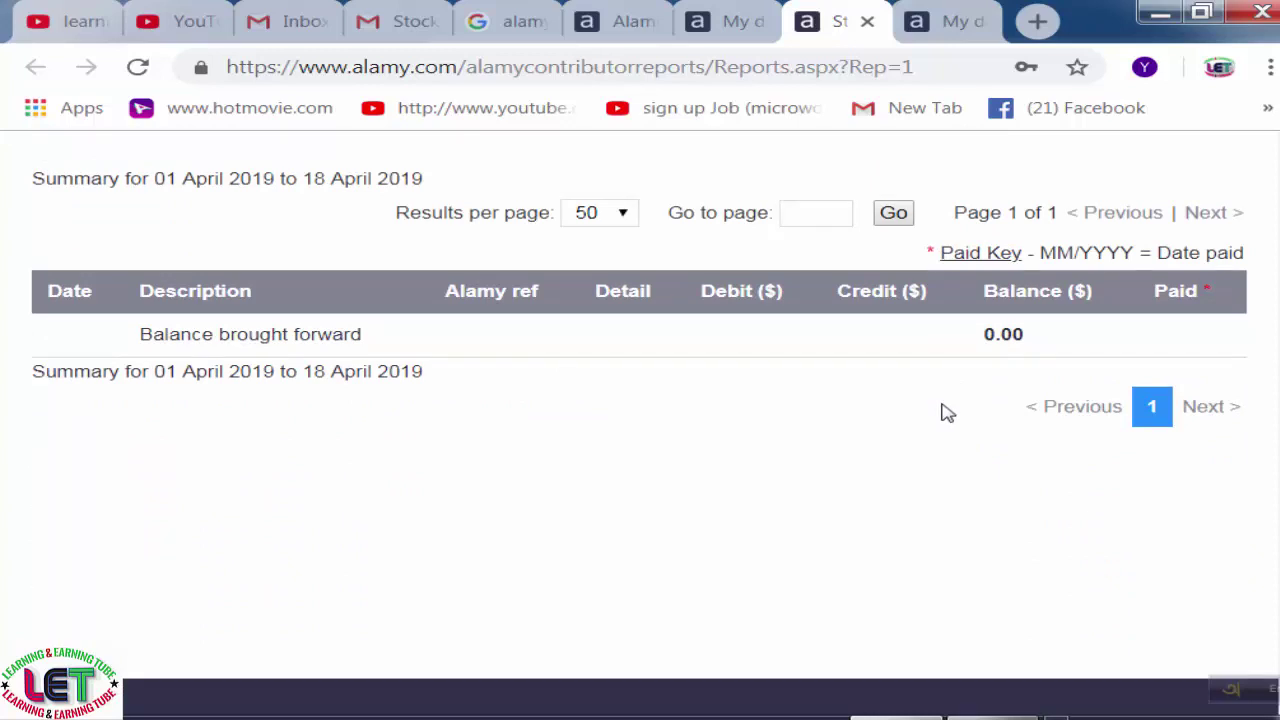
scroll(947, 412, up, 7)
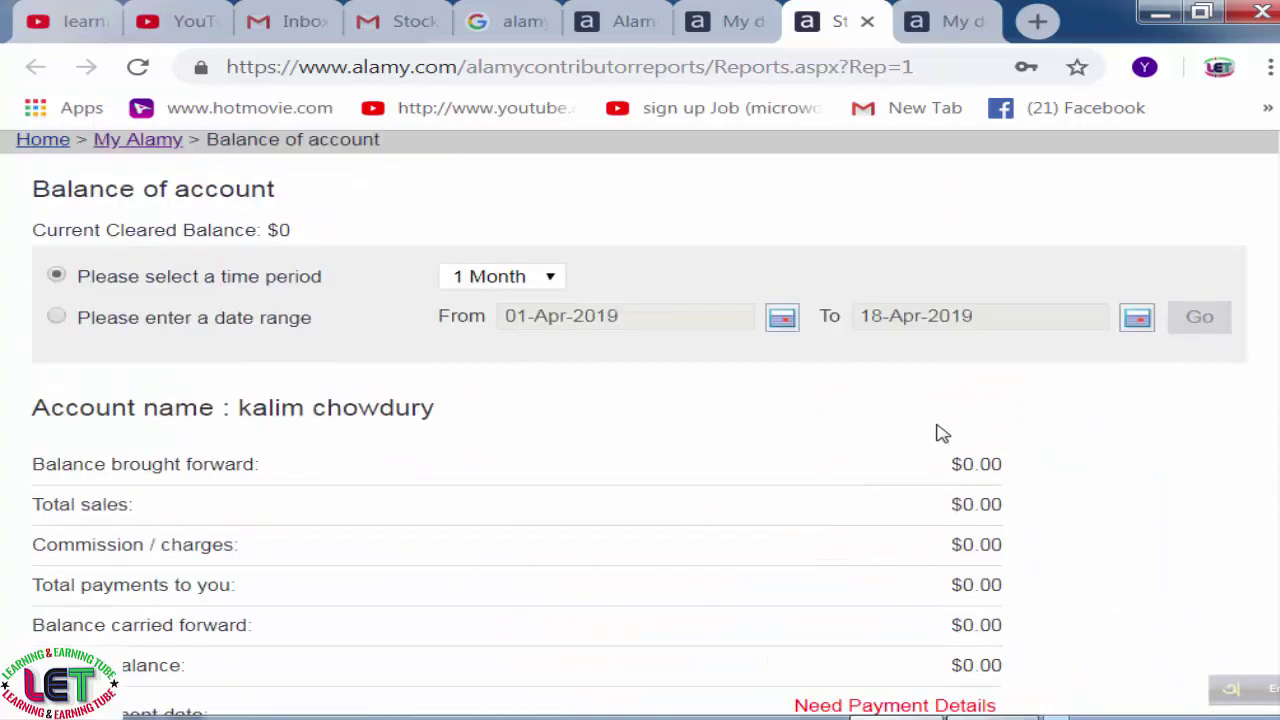
scroll(943, 433, down, 1)
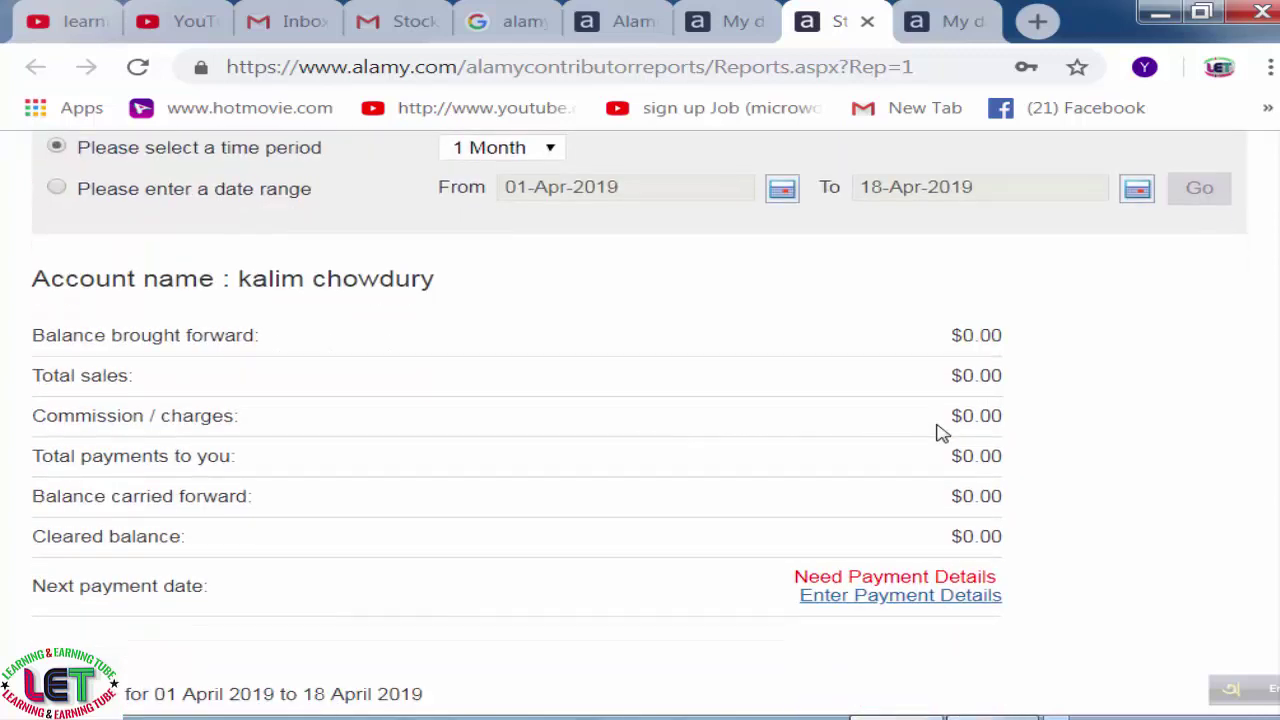
scroll(943, 433, down, 1)
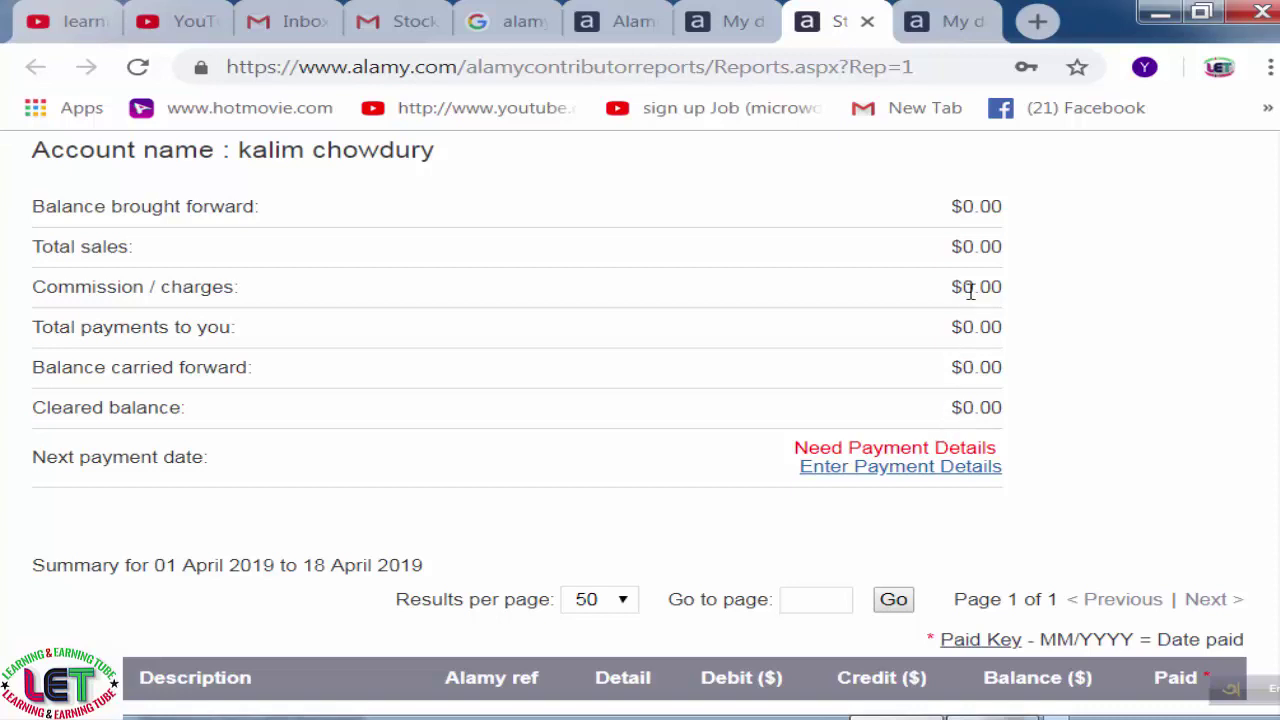
scroll(920, 403, down, 3)
scroll(922, 409, down, 1)
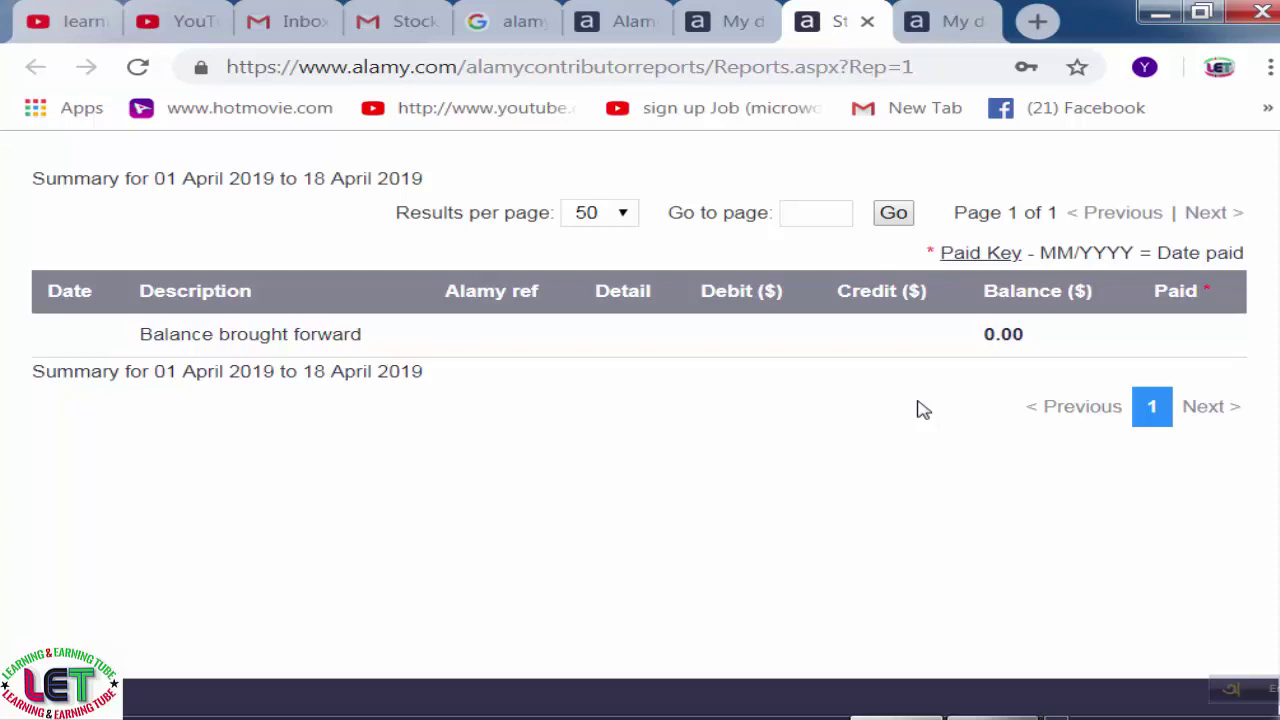
Switch to the Learning & Earning Tube channel on YouTube and browse its channel header and uploaded videos
click(104, 36)
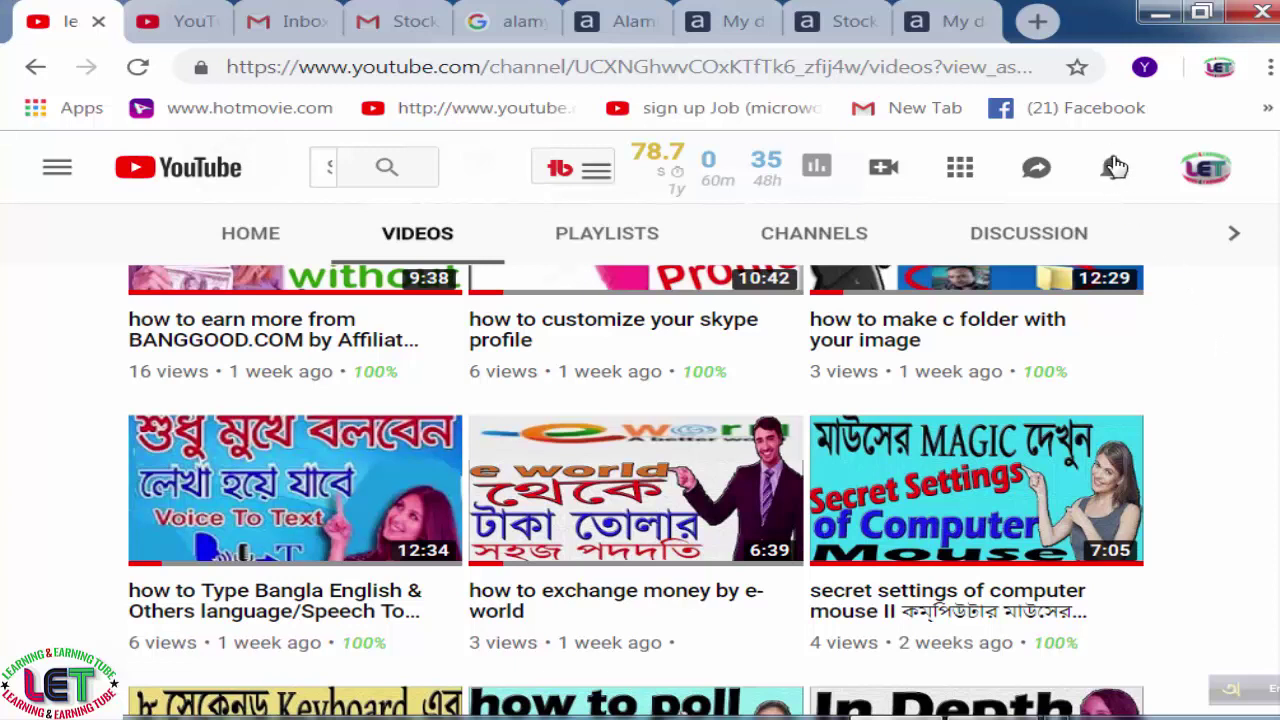
click(1116, 172)
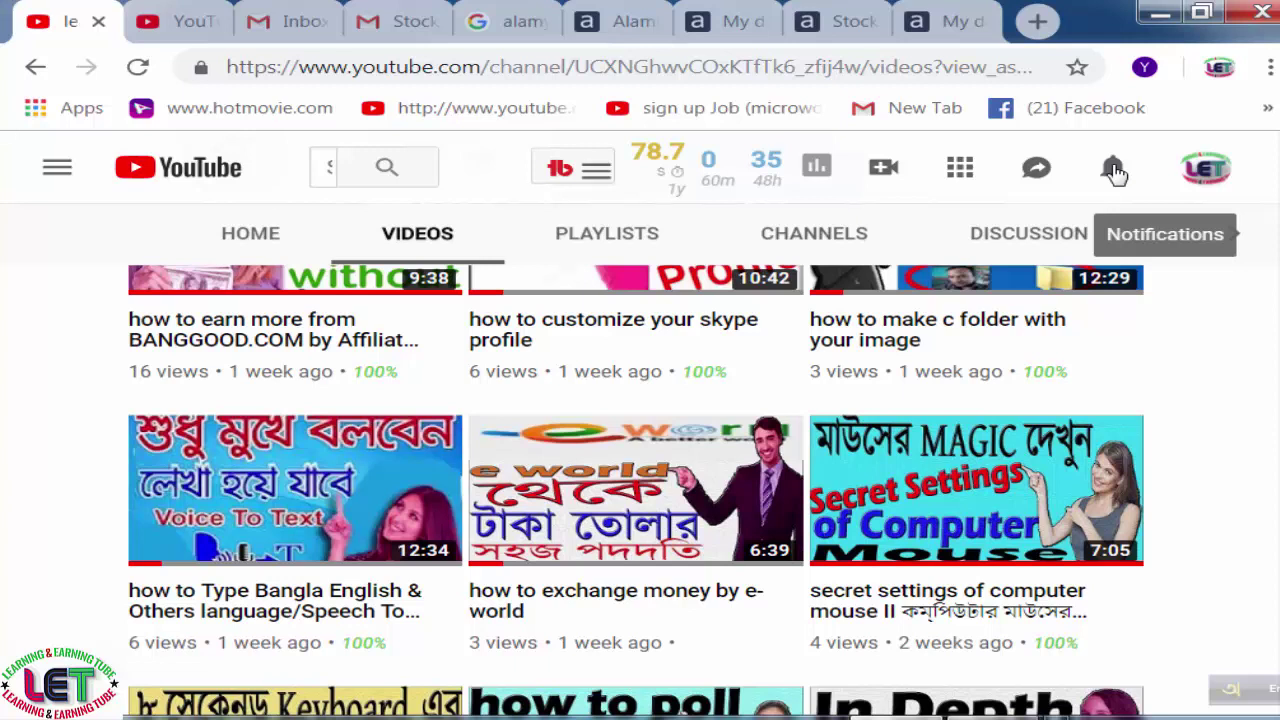
scroll(1180, 429, up, 10)
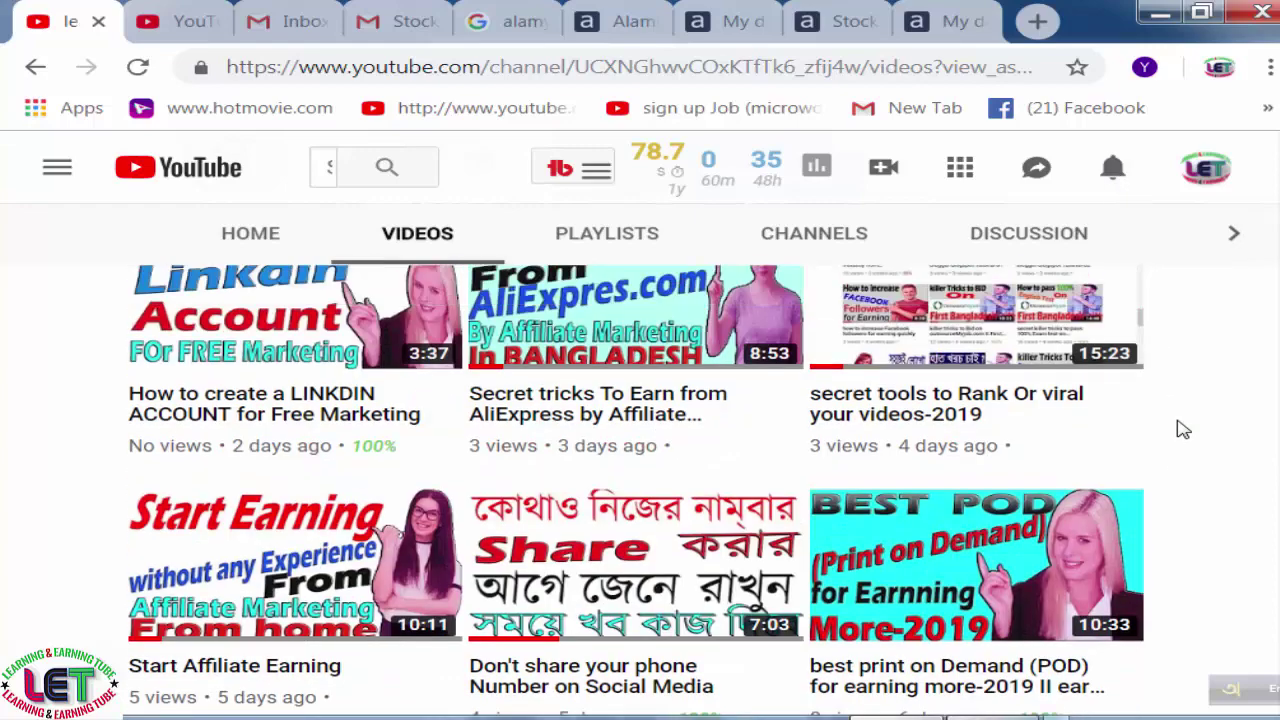
scroll(1183, 429, up, 1)
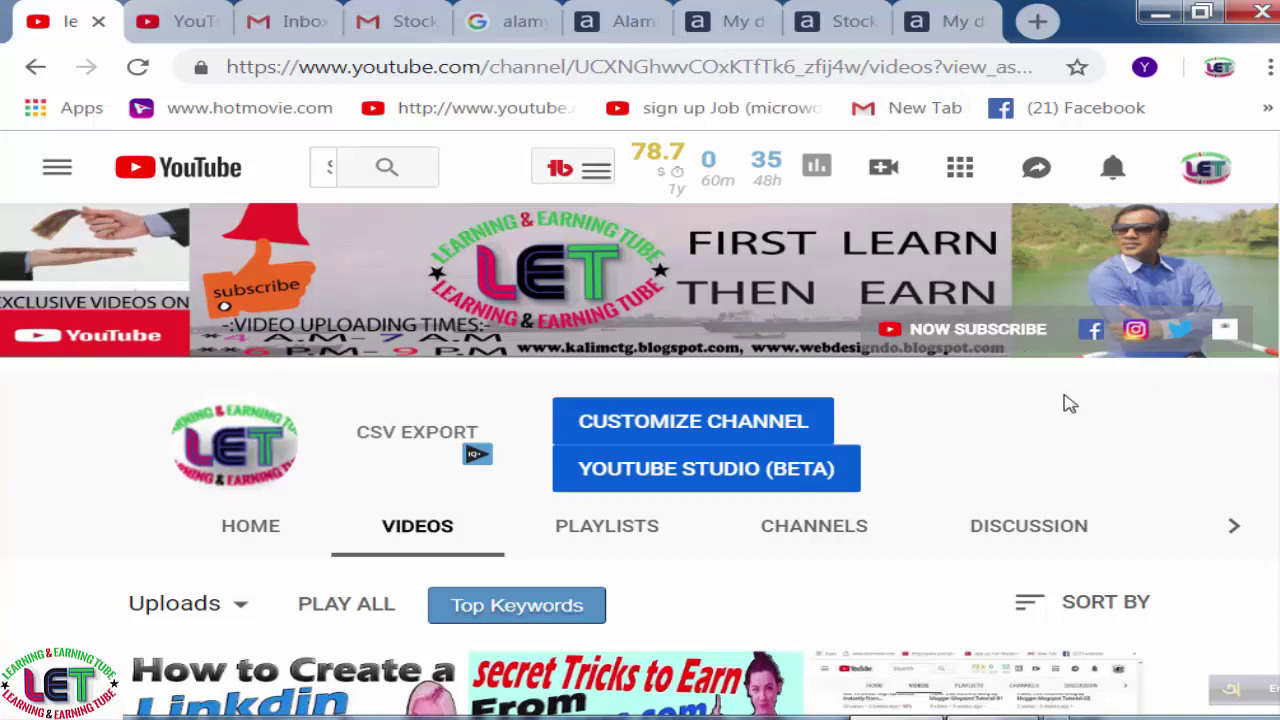
scroll(1068, 403, down, 5)
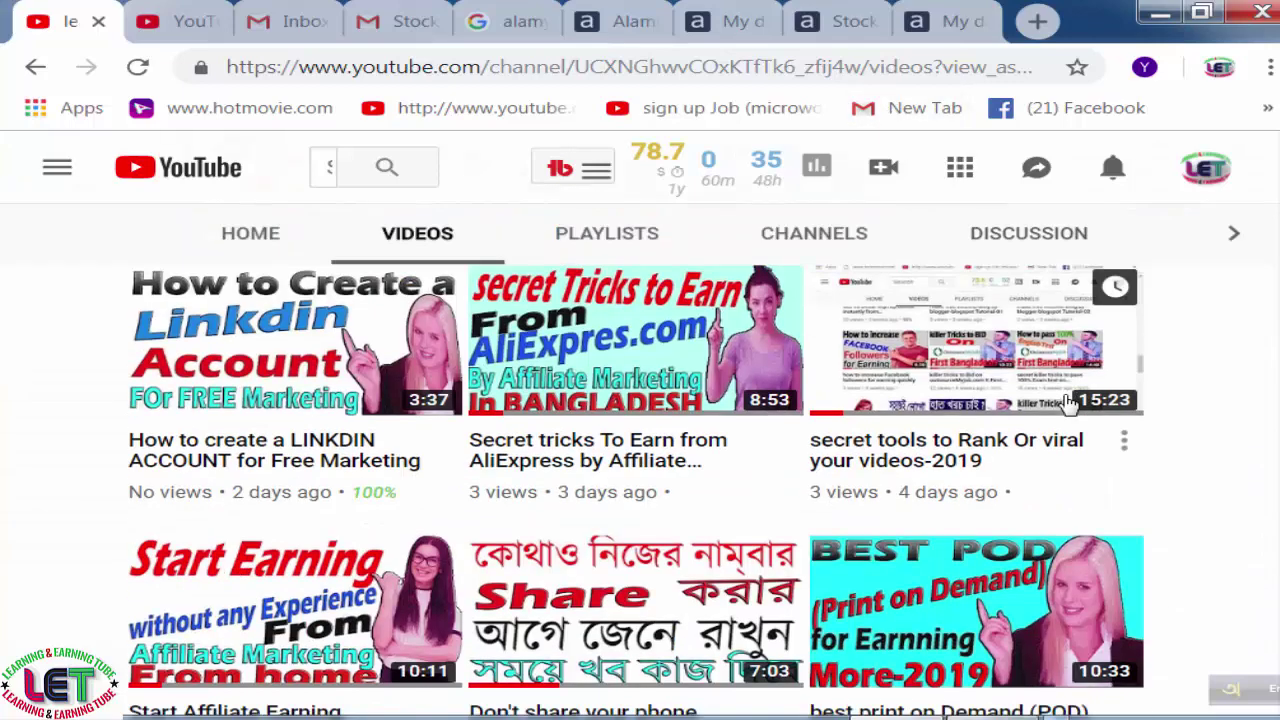
scroll(1068, 403, down, 7)
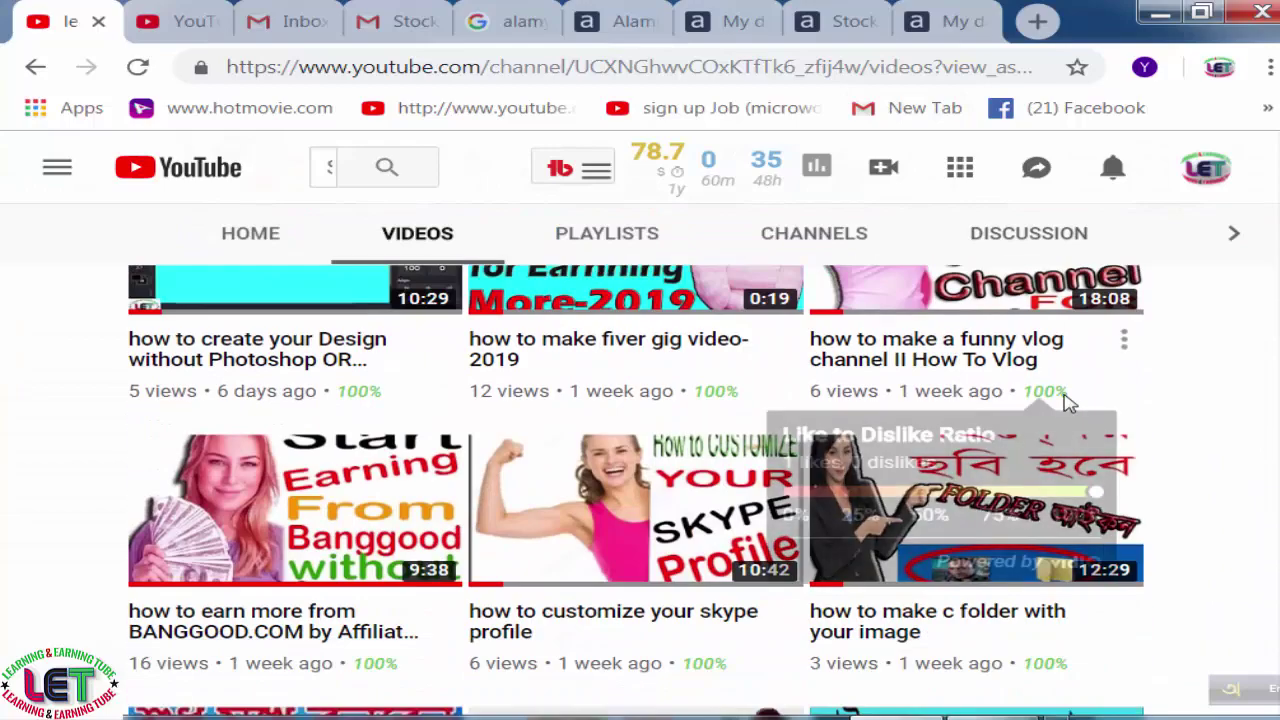
scroll(1068, 403, down, 6)
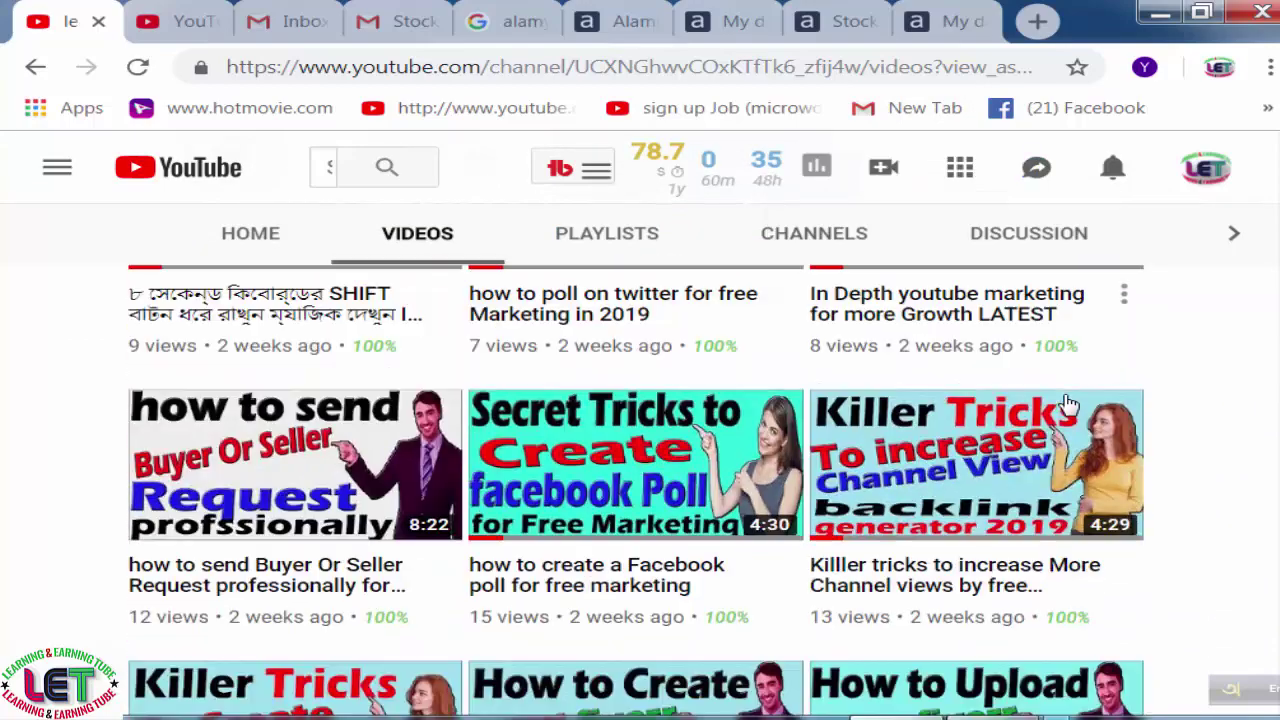